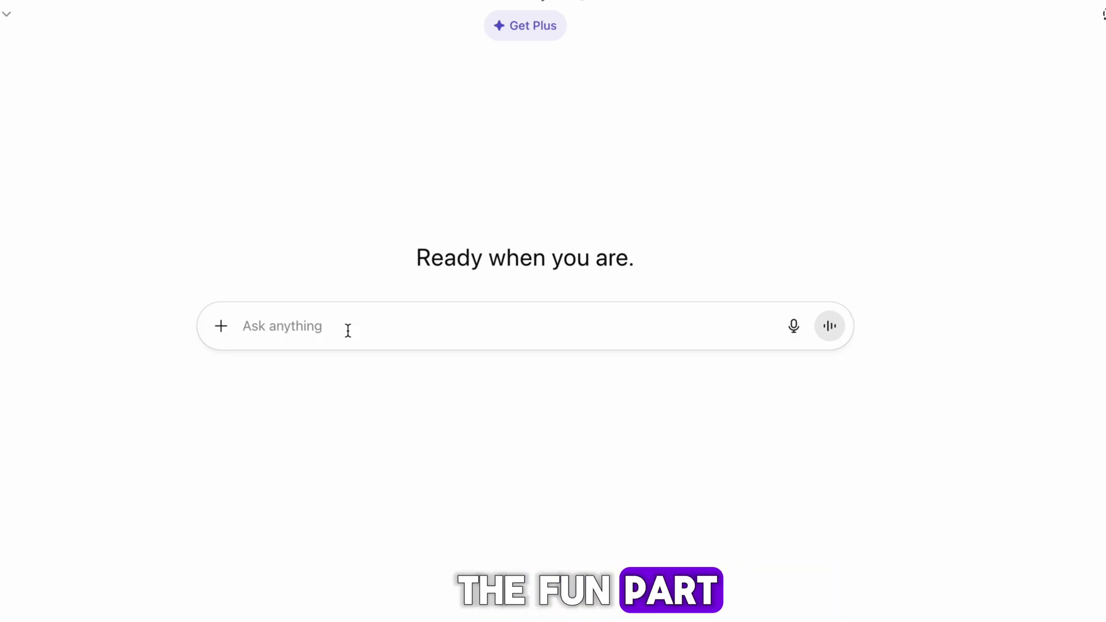
Paste the book-ideas prompt, set its niche placeholder to 'personal growth', and send it.
text(Give me 5 unique book ideas in the [your niche] niche that would sell well on Amazon.)
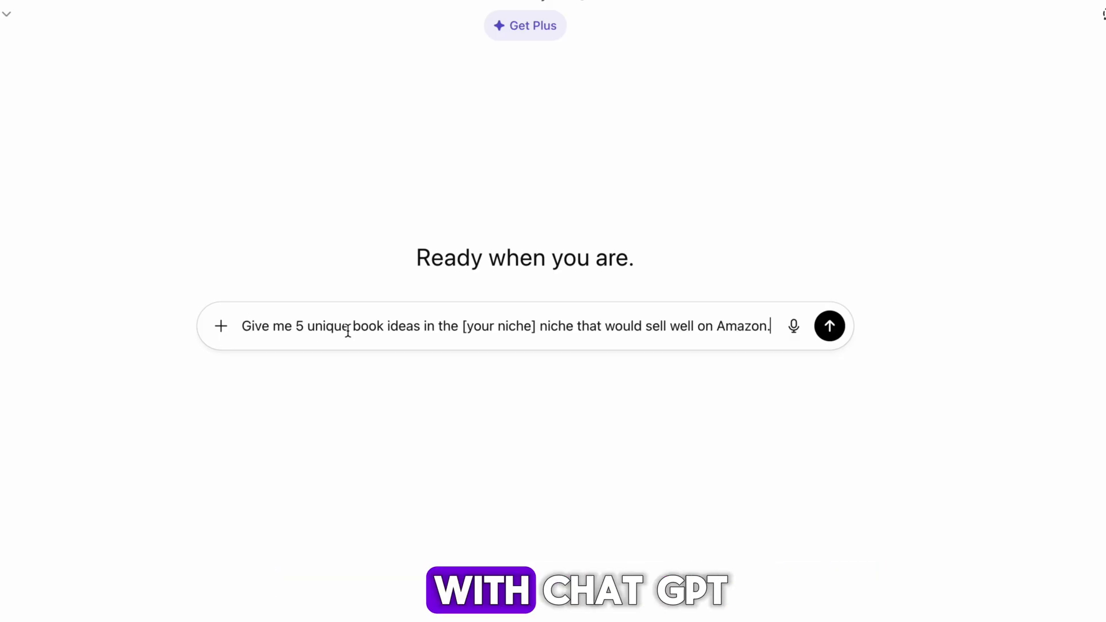
drag(536, 319, 462, 320)
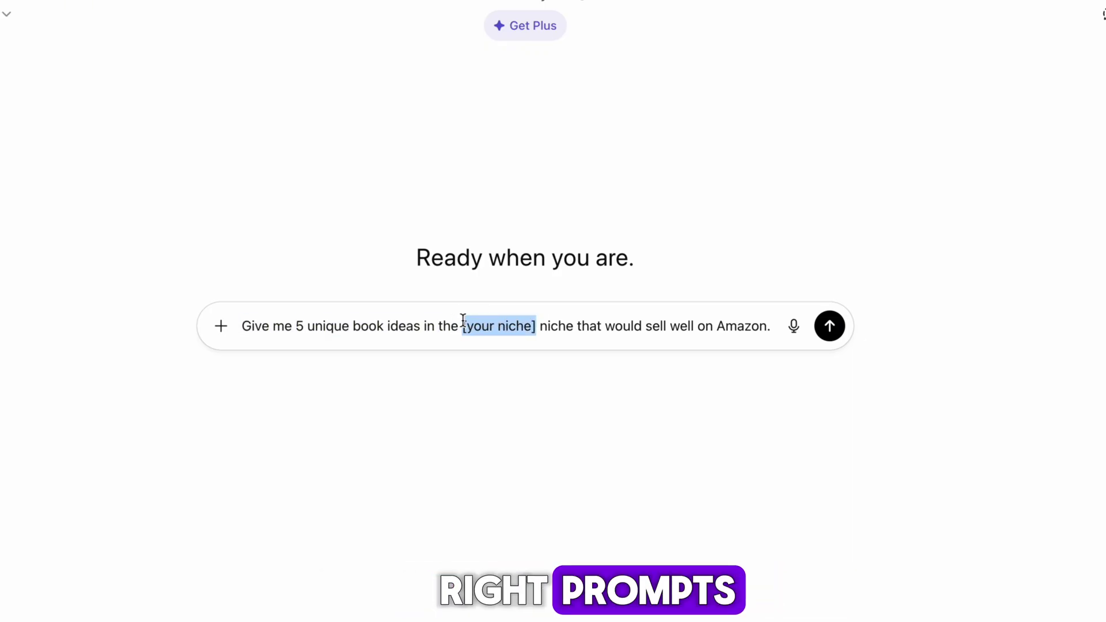
text(personal)
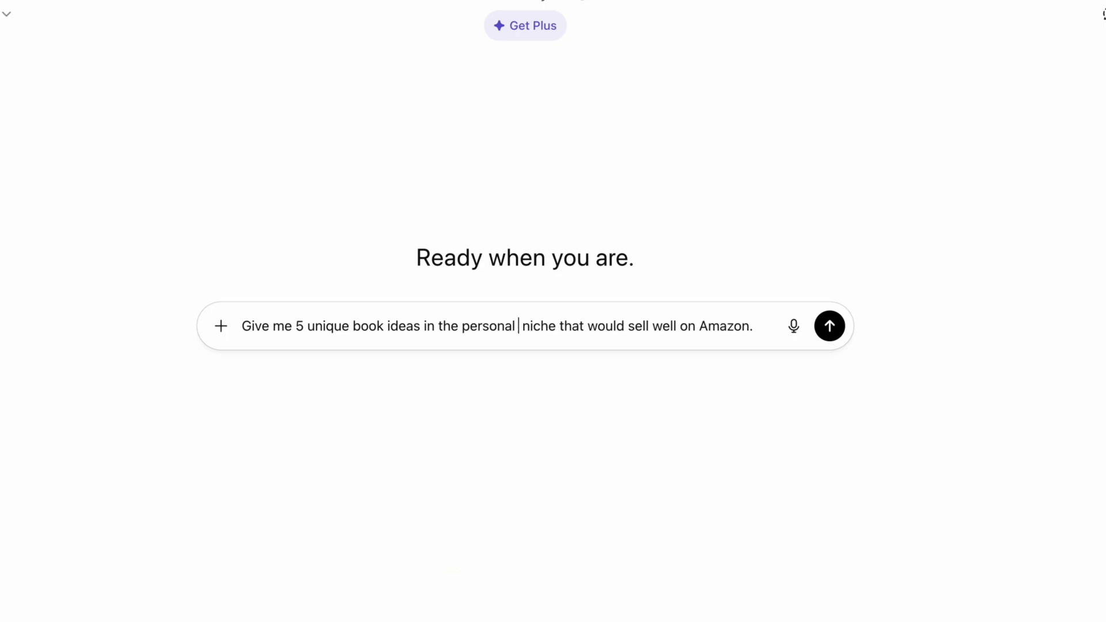
text( gowth)
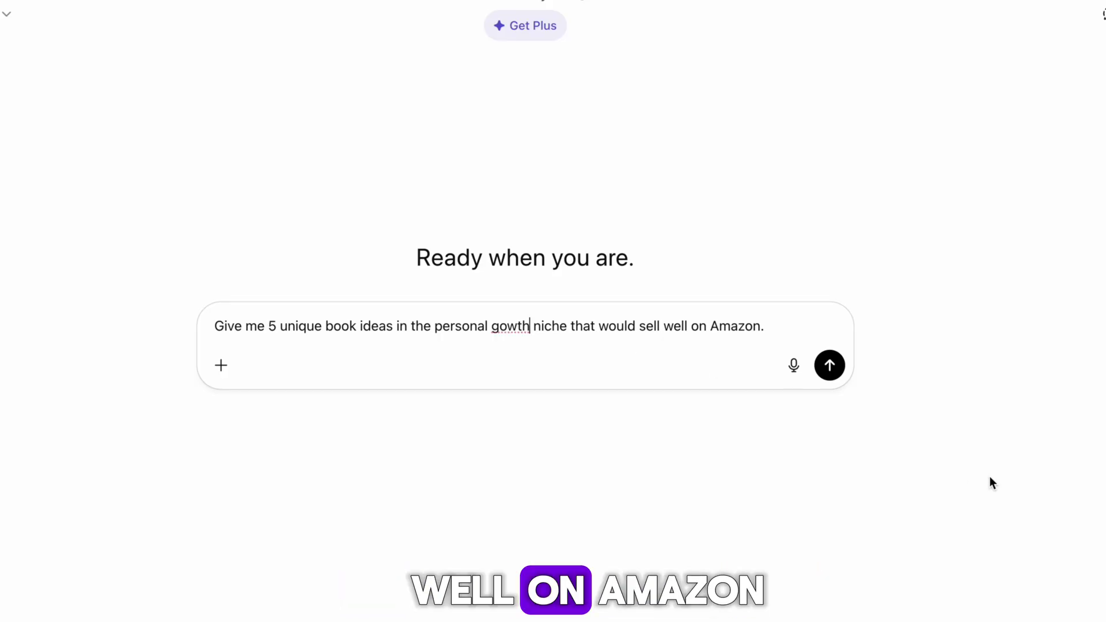
key(Return)
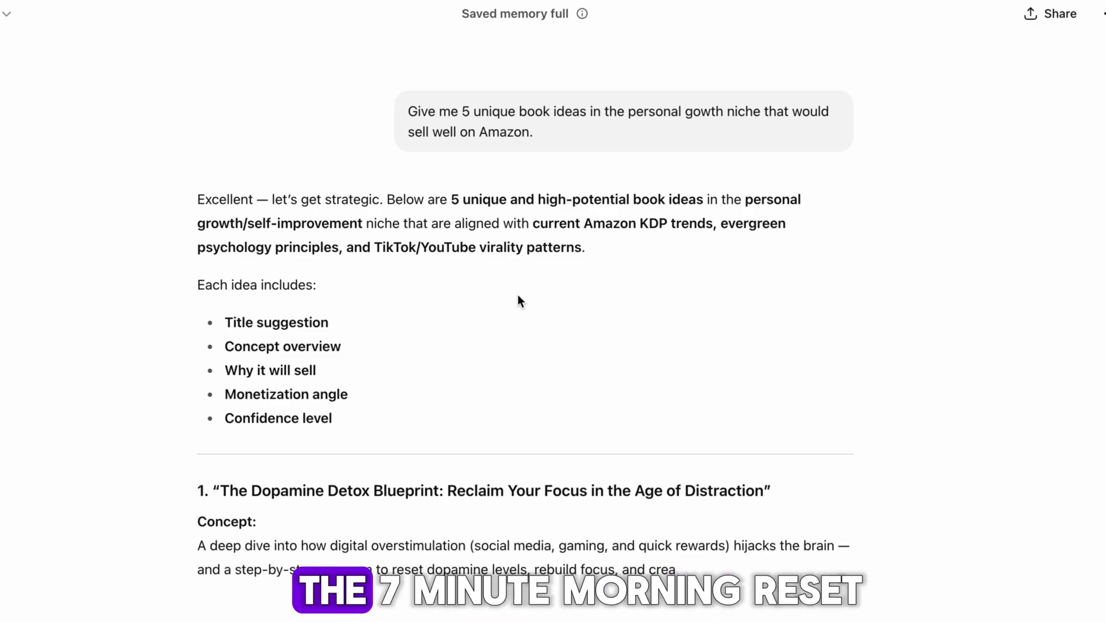
Request a detailed chapter outline for 'Reclaim Your Focus in the Age of Distraction'.
scroll(517, 300, down, 11)
scroll(518, 295, down, 20)
scroll(518, 297, up, 7)
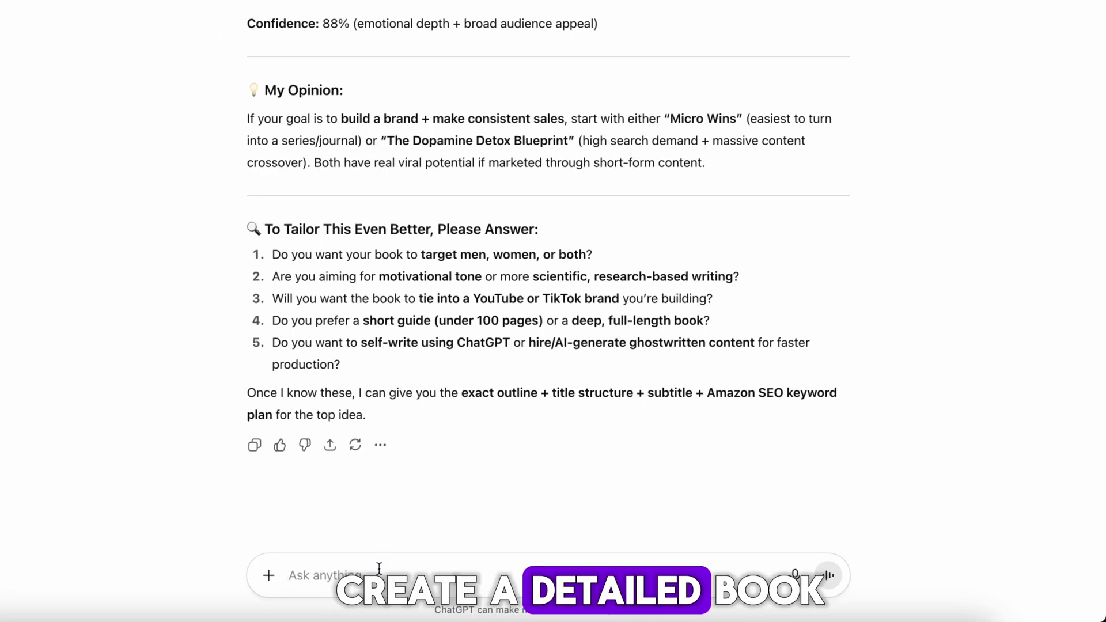
text(Create a detailed book outline for Reclaim Your Focus in the Age of Distraction. Divide it into chapters with key ideas for each one)
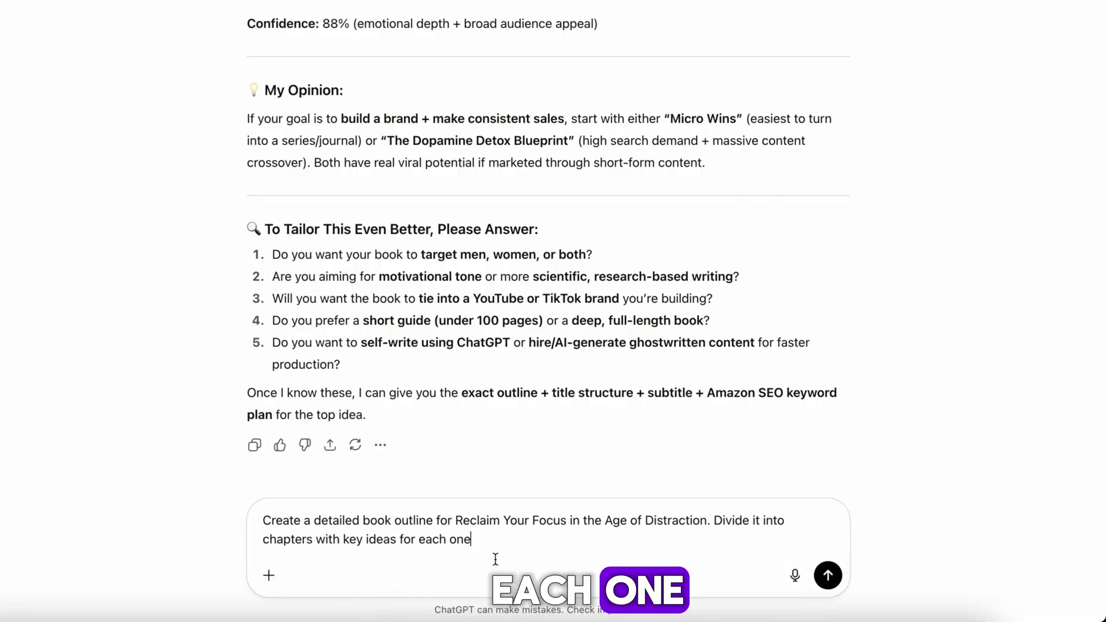
key(Return)
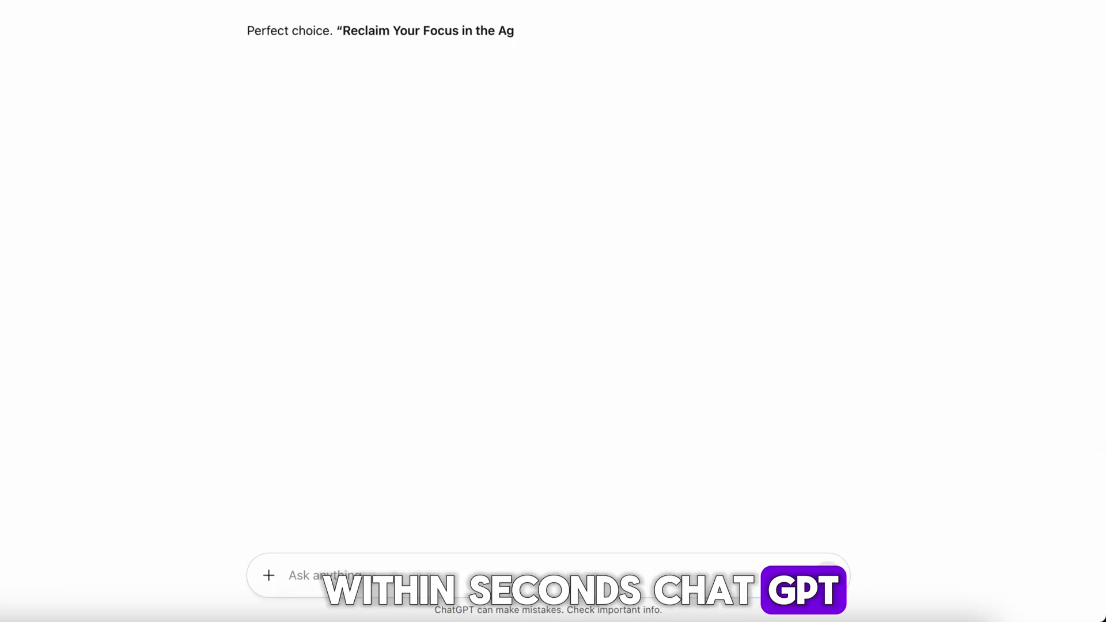
scroll(576, 466, down, 15)
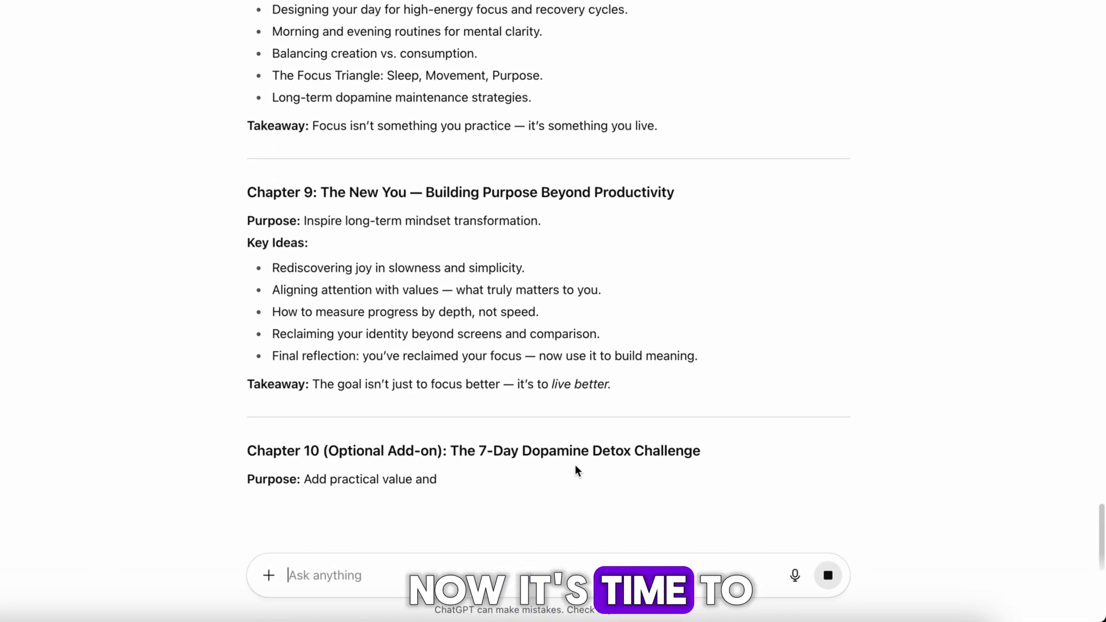
scroll(575, 465, up, 7)
scroll(311, 521, down, 8)
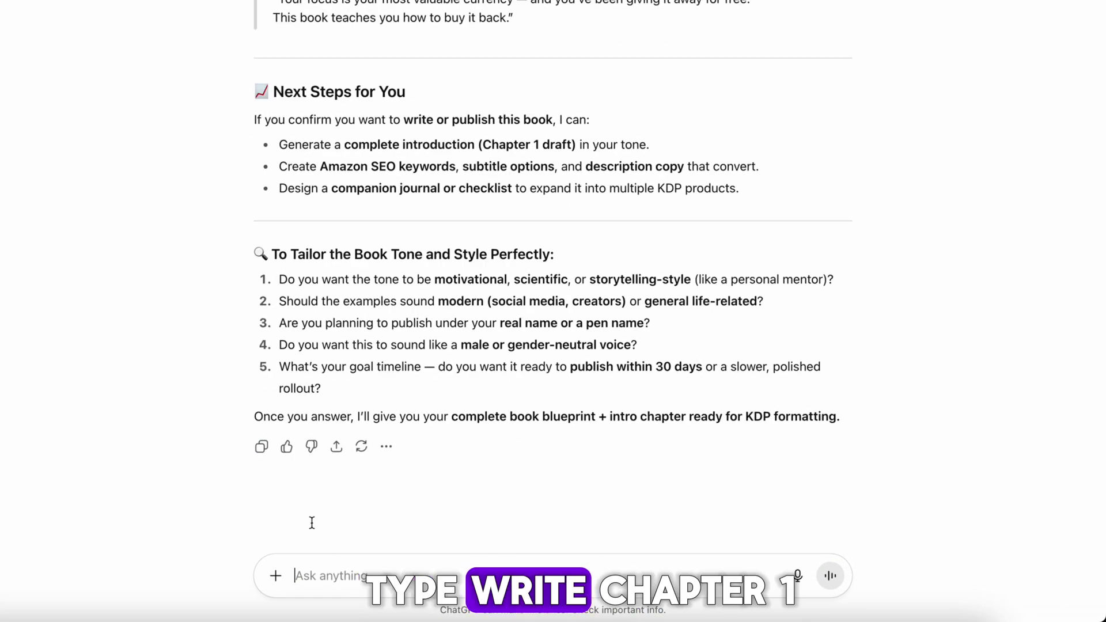
Ask ChatGPT to write Chapter 1, then enter the prompt for the entire eBook.
text(Write Chapter 1 from that outline in a friendly, conversational tone — around 1,000 words.)
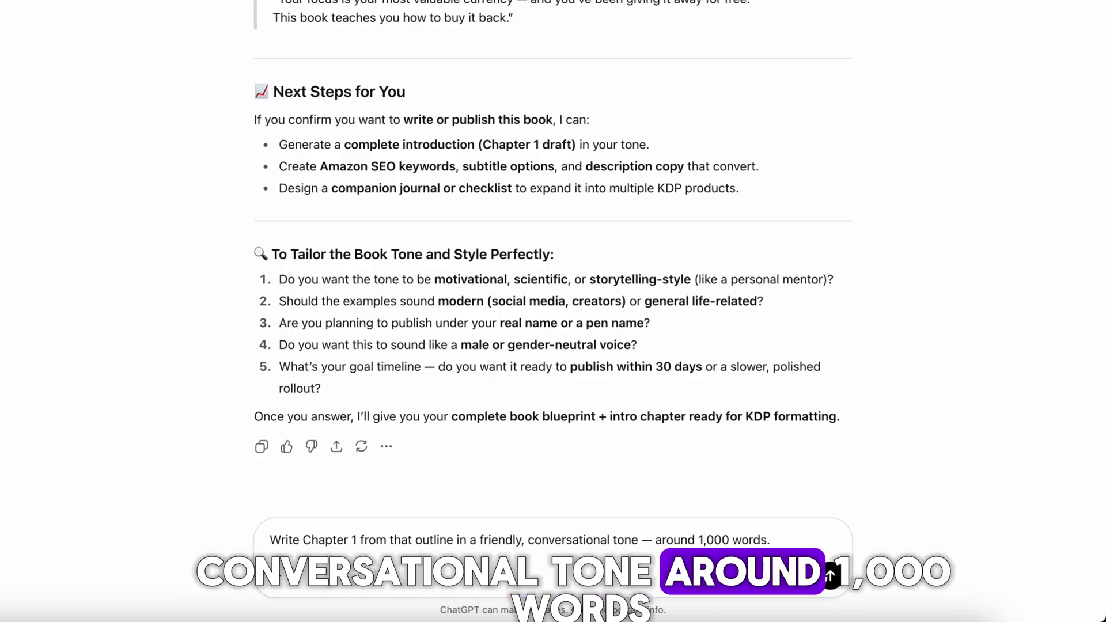
click(832, 574)
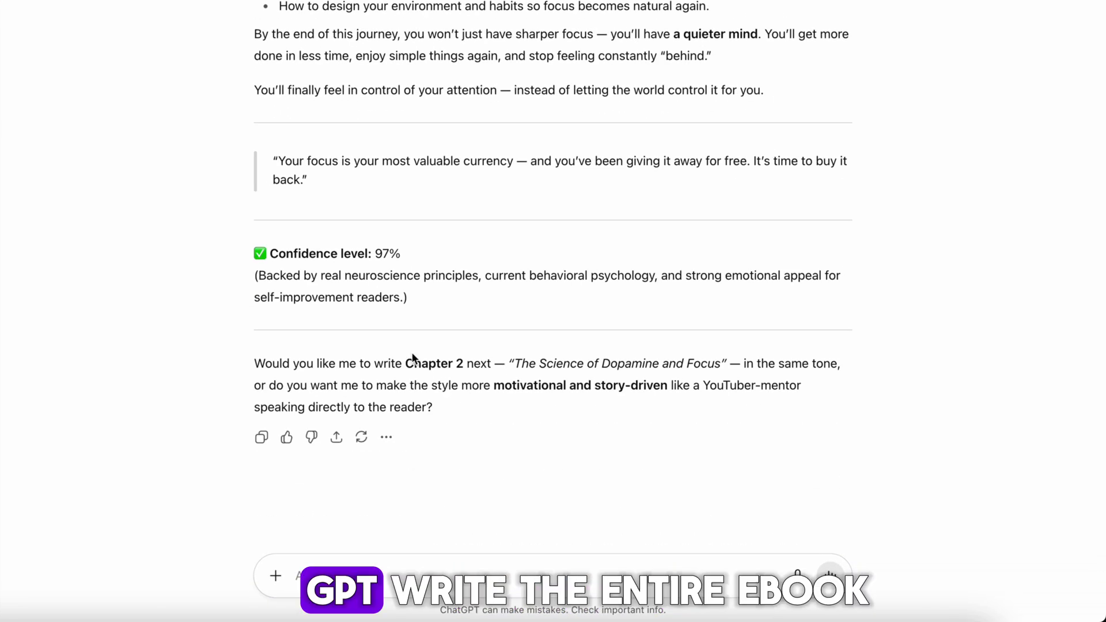
key(super+equal)
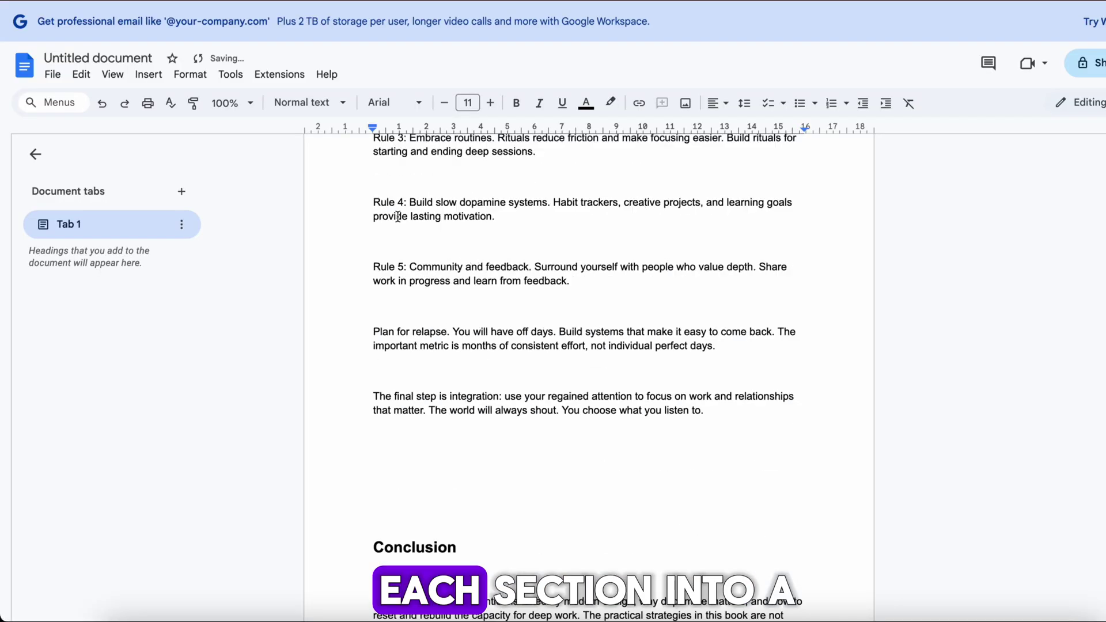
Review the pasted manuscript in Google Docs and download it as a PDF document (.pdf).
scroll(449, 243, up, 20)
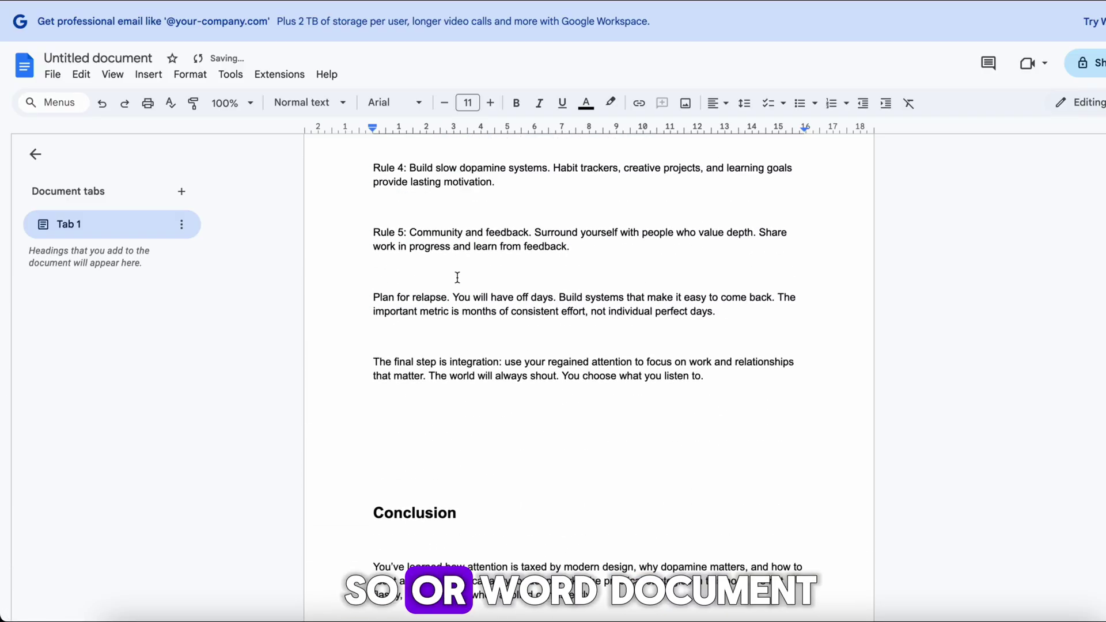
scroll(458, 278, up, 20)
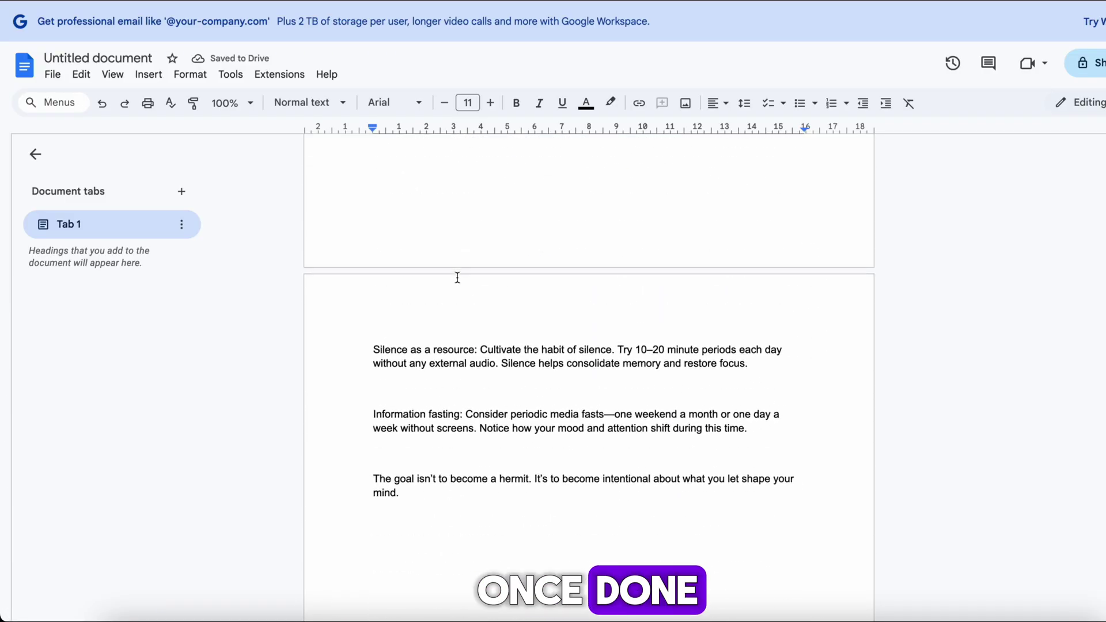
scroll(458, 278, up, 20)
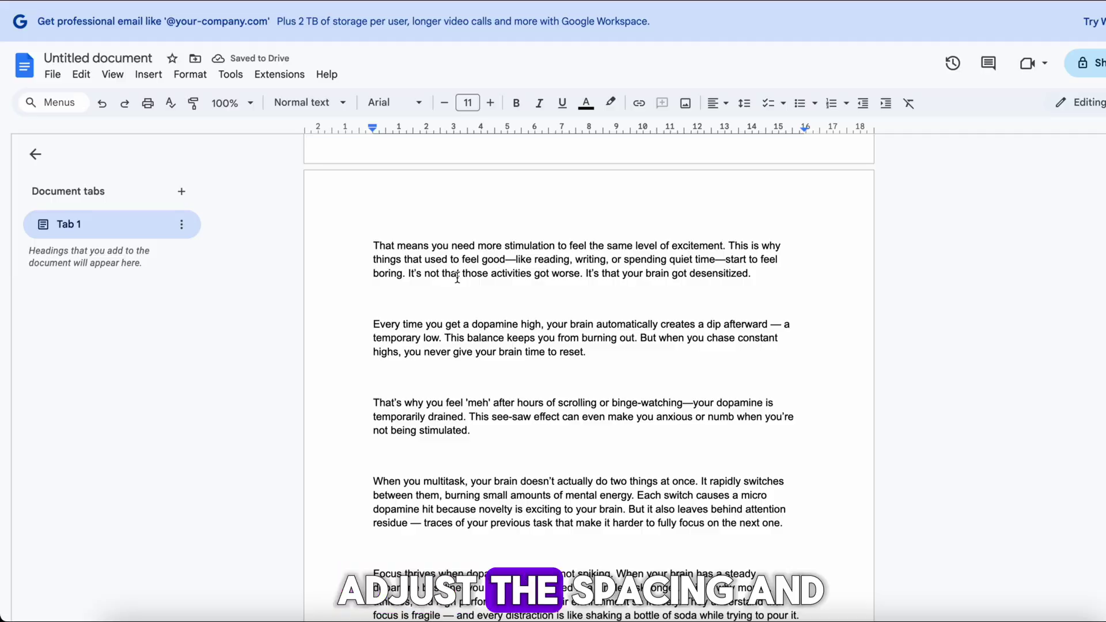
scroll(457, 278, up, 20)
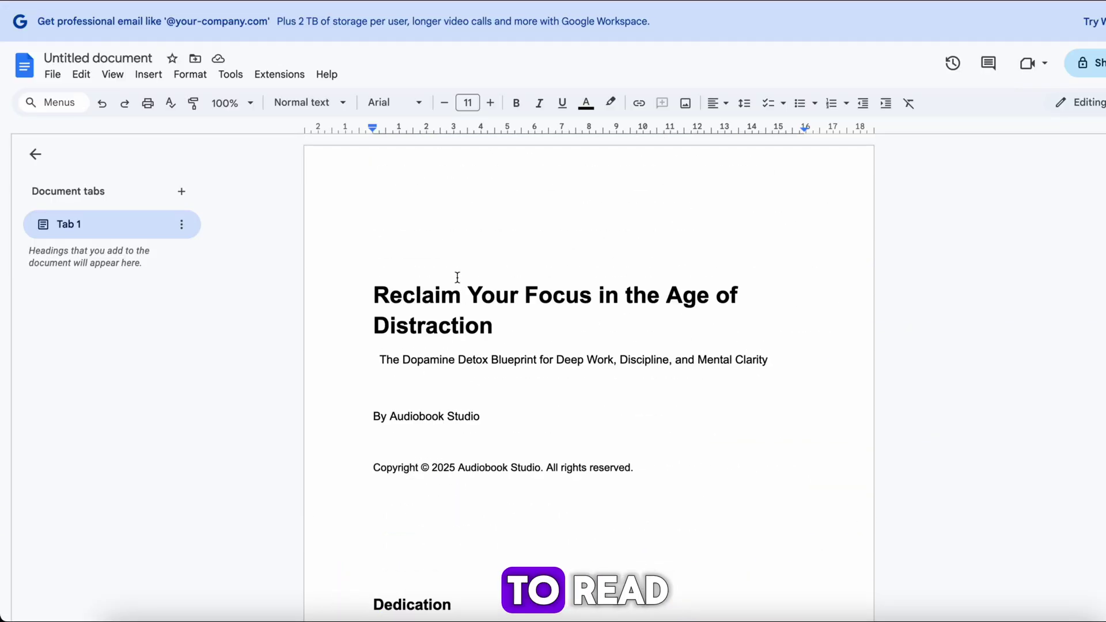
scroll(458, 278, down, 3)
scroll(457, 278, up, 1)
scroll(458, 277, up, 1)
scroll(457, 278, down, 15)
scroll(457, 277, down, 13)
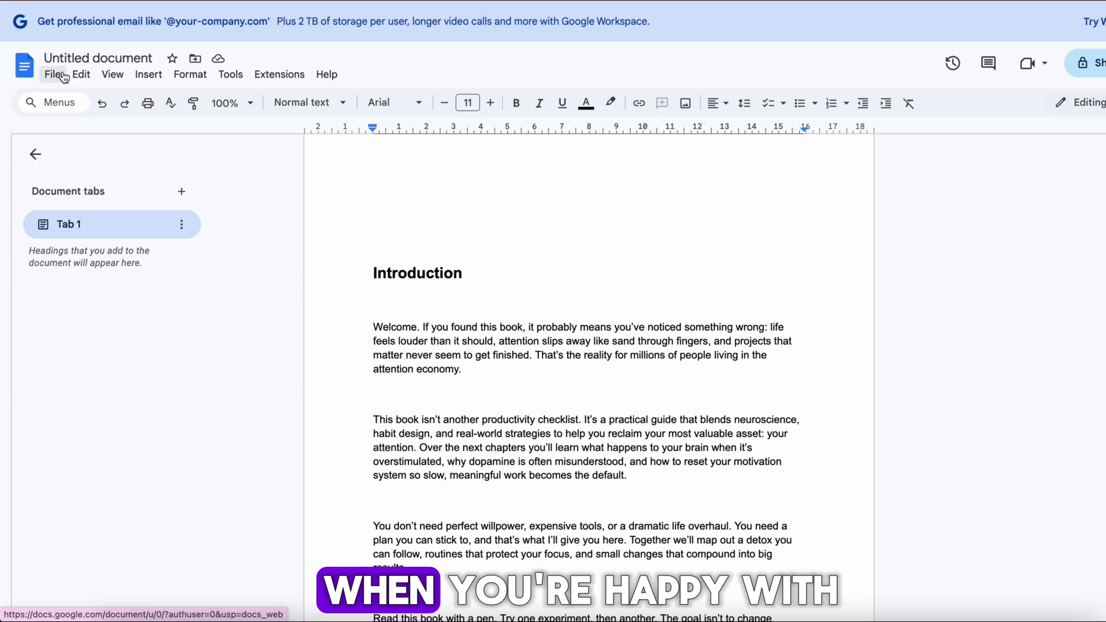
click(53, 74)
mouse_move(81, 74)
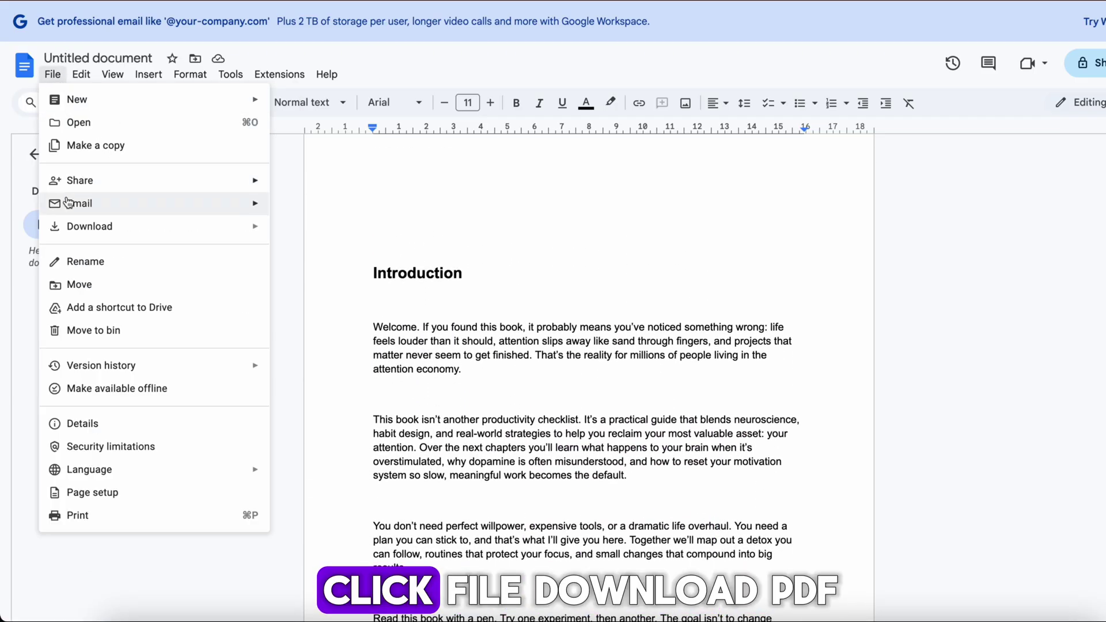
mouse_move(135, 231)
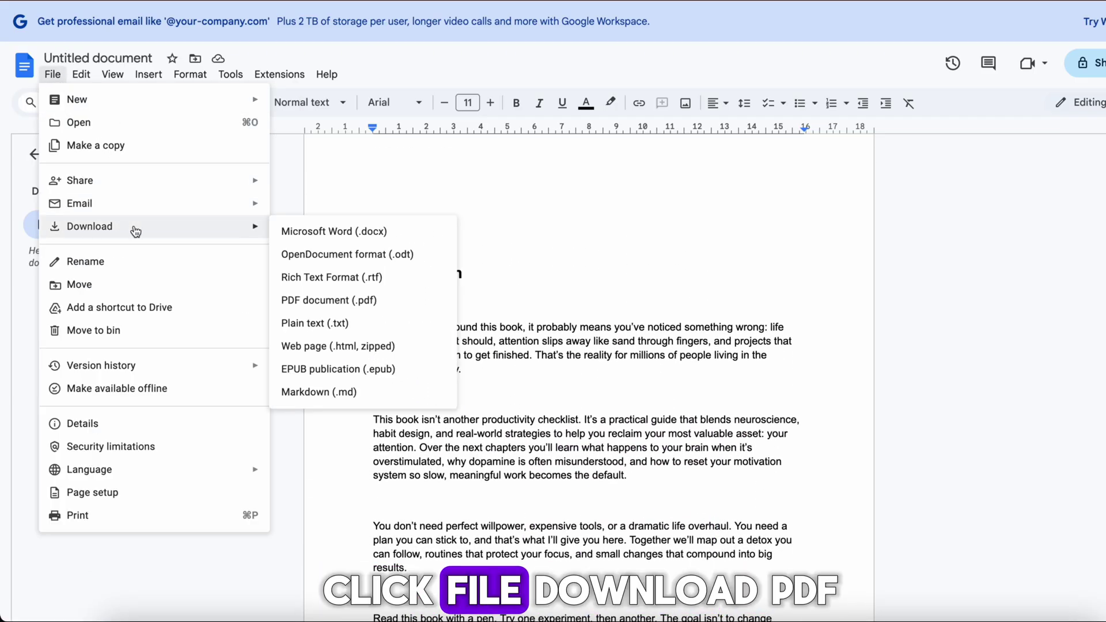
click(311, 301)
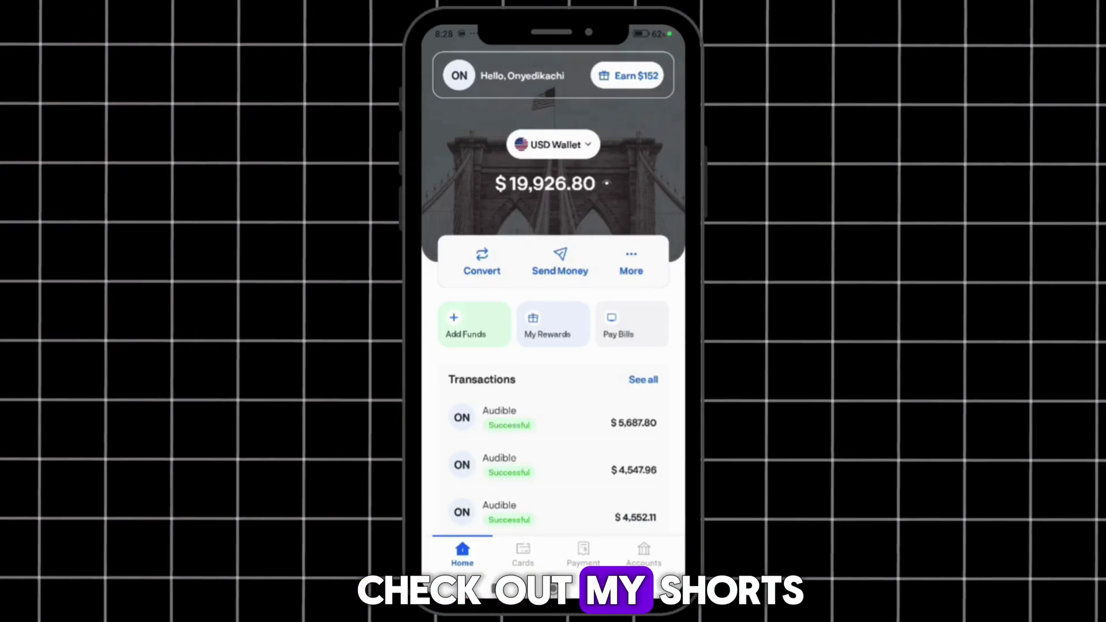
Scroll through the earnings app's list of Audible payments.
scroll(551, 345, down, 5)
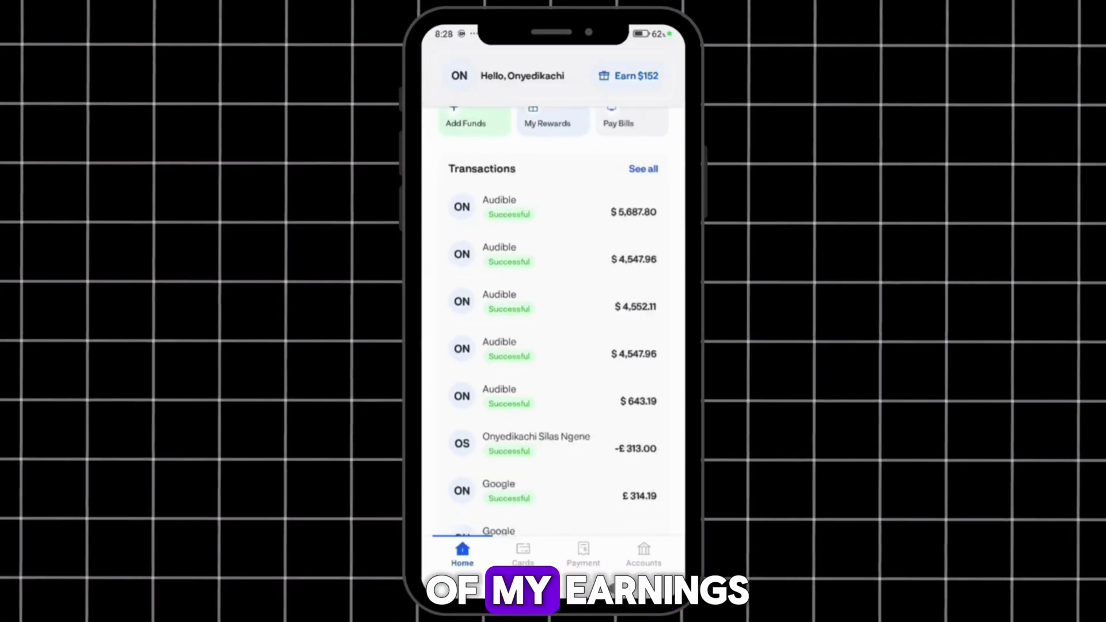
scroll(553, 316, up, 3)
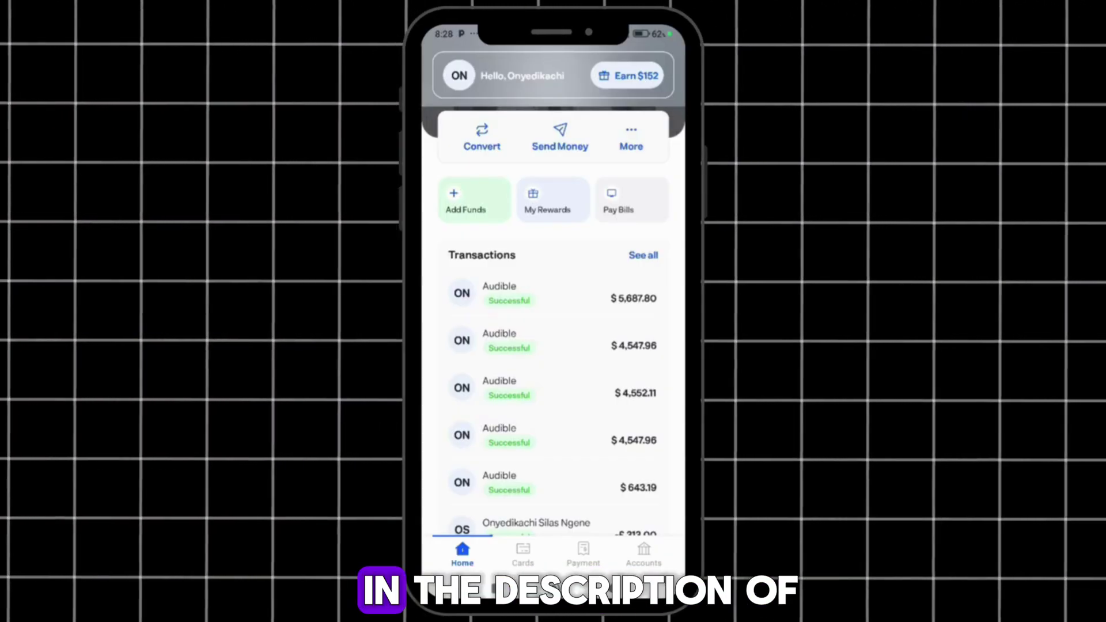
scroll(553, 317, up, 3)
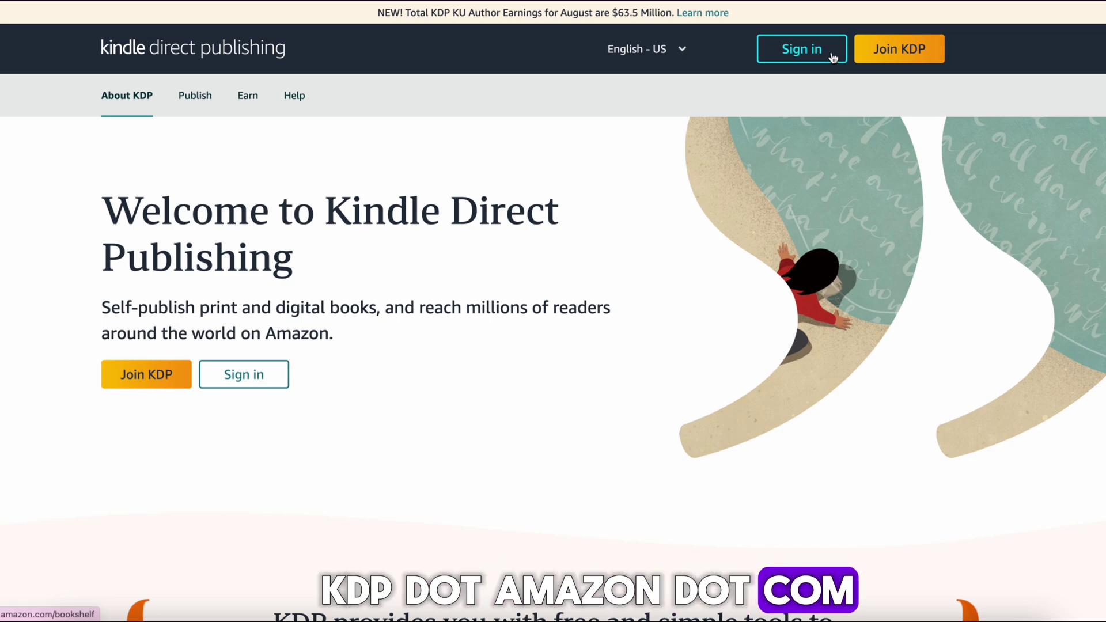
Go from KDP sign-in through the hardcover cover guide to the print cover calculator.
click(833, 57)
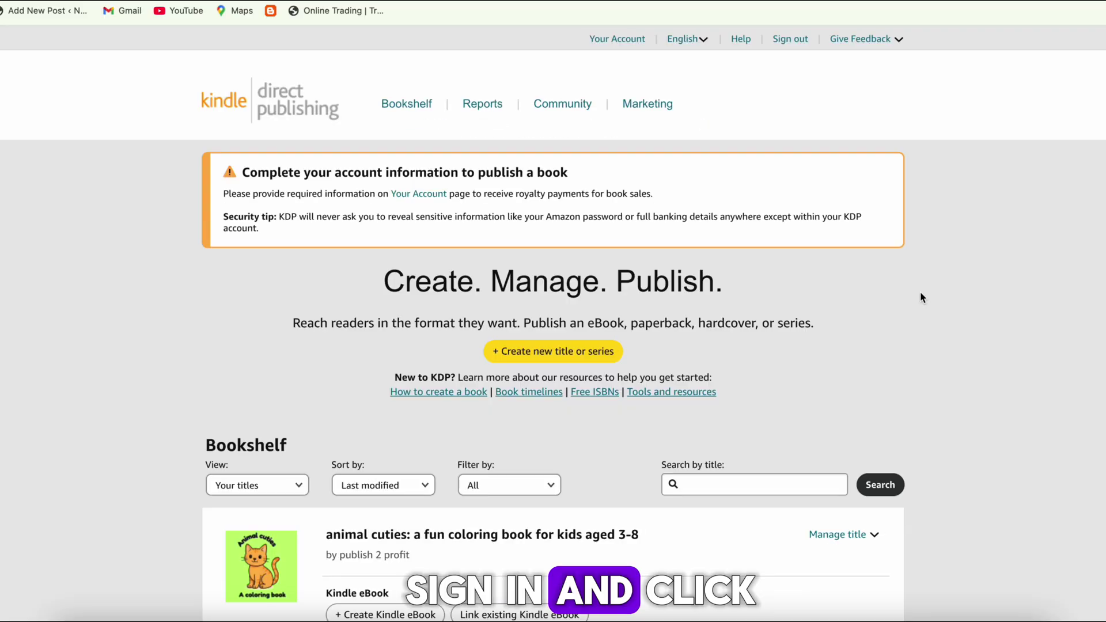
click(740, 39)
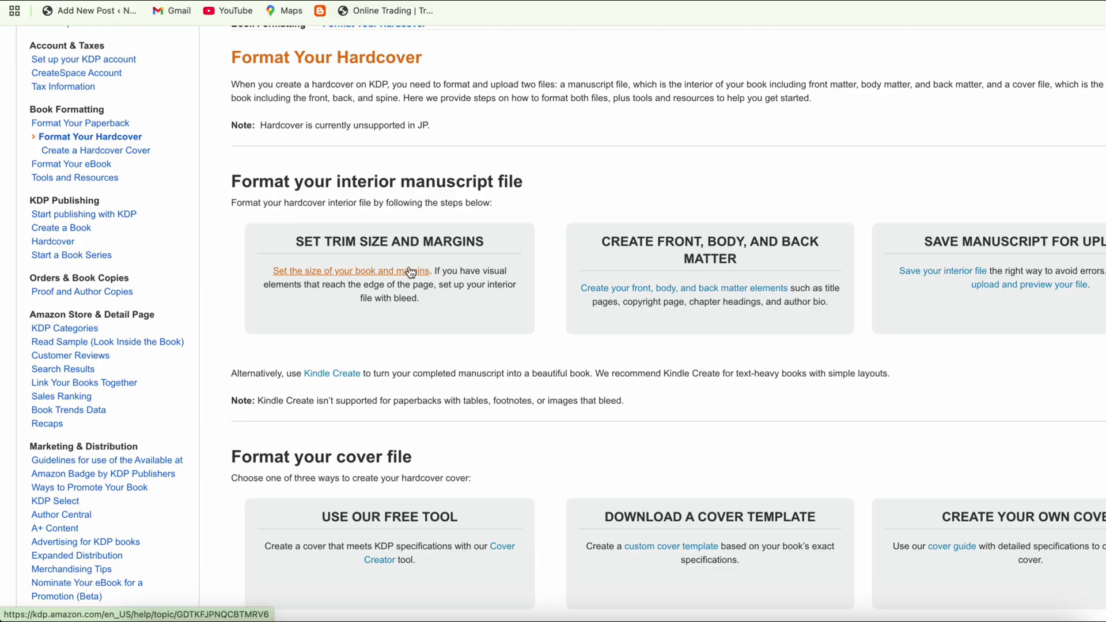
click(410, 271)
scroll(434, 371, down, 12)
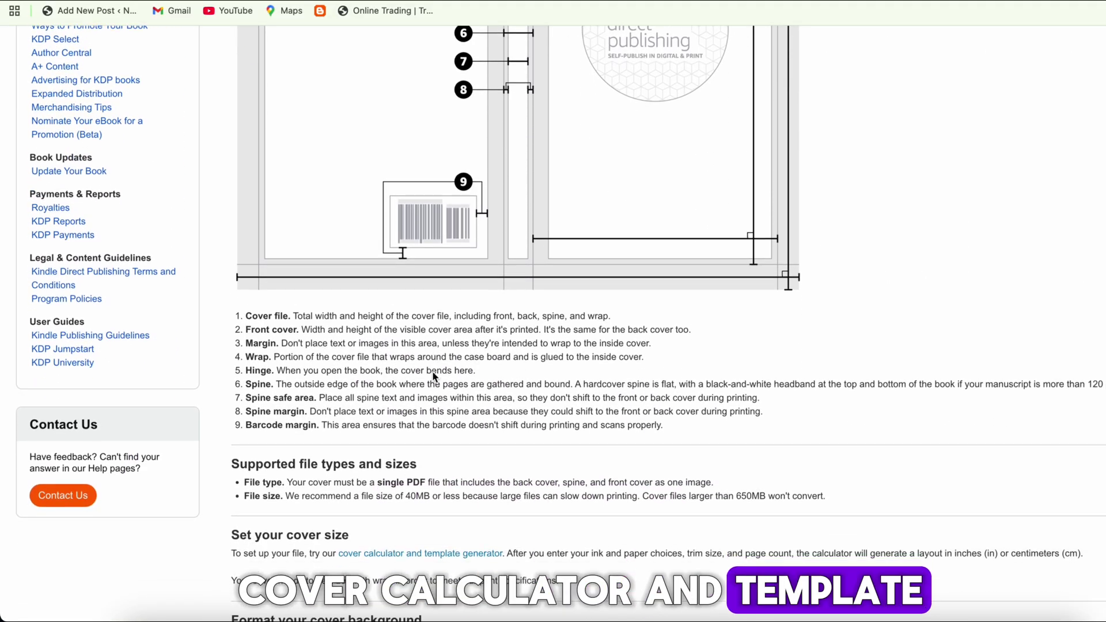
scroll(433, 376, down, 6)
click(409, 197)
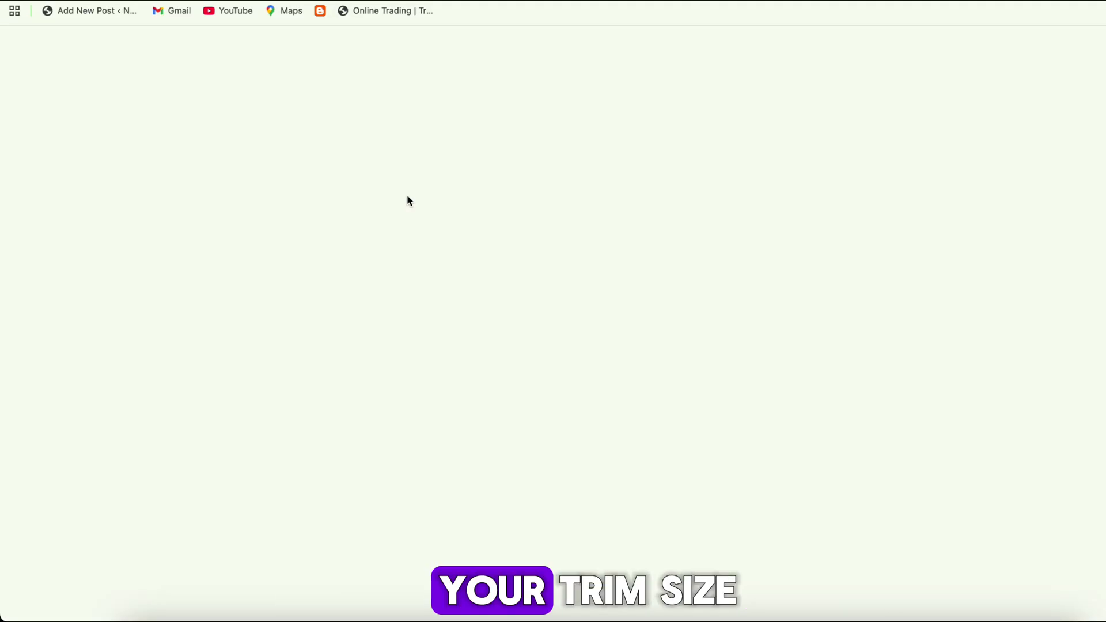
Set the calculator to Hardcover, Black & white interior, White paper, and Left to Right.
scroll(533, 298, down, 2)
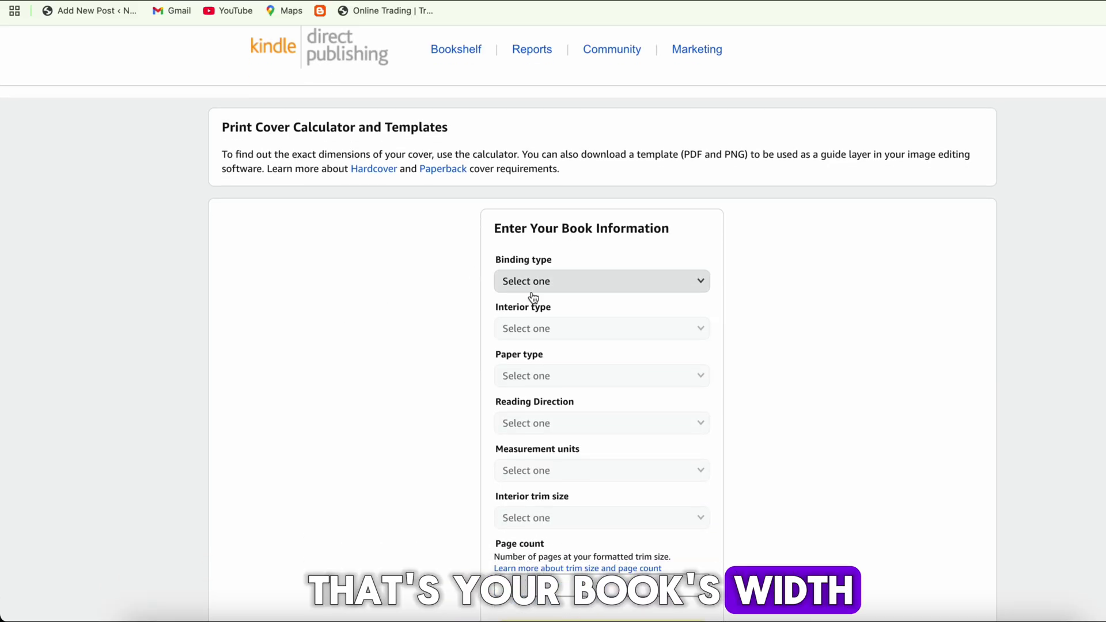
click(534, 290)
click(546, 282)
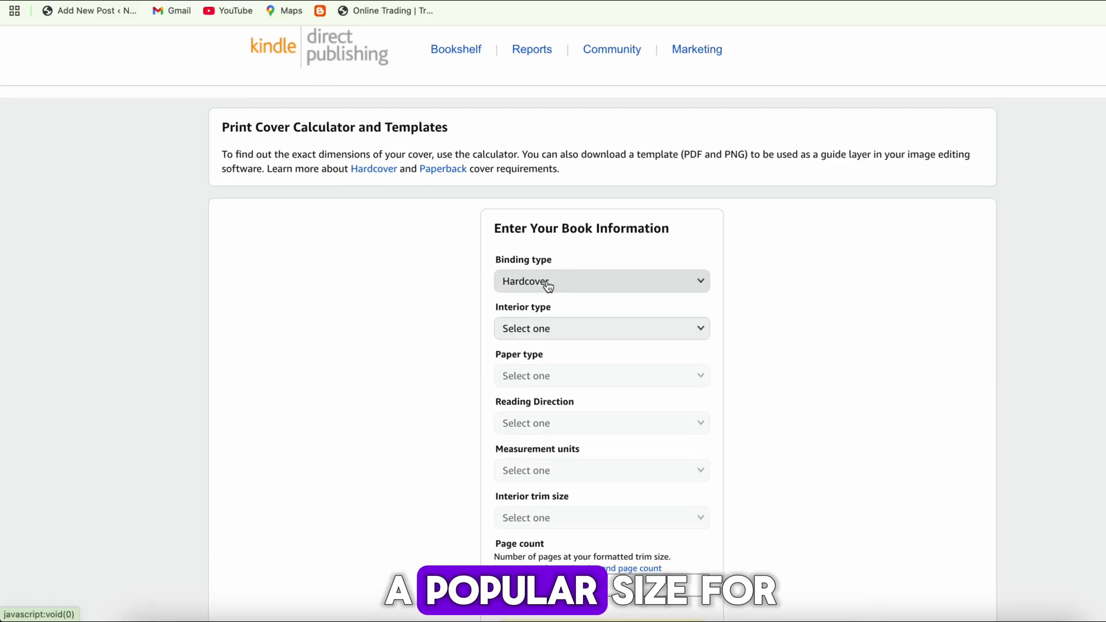
click(611, 328)
click(618, 333)
click(633, 374)
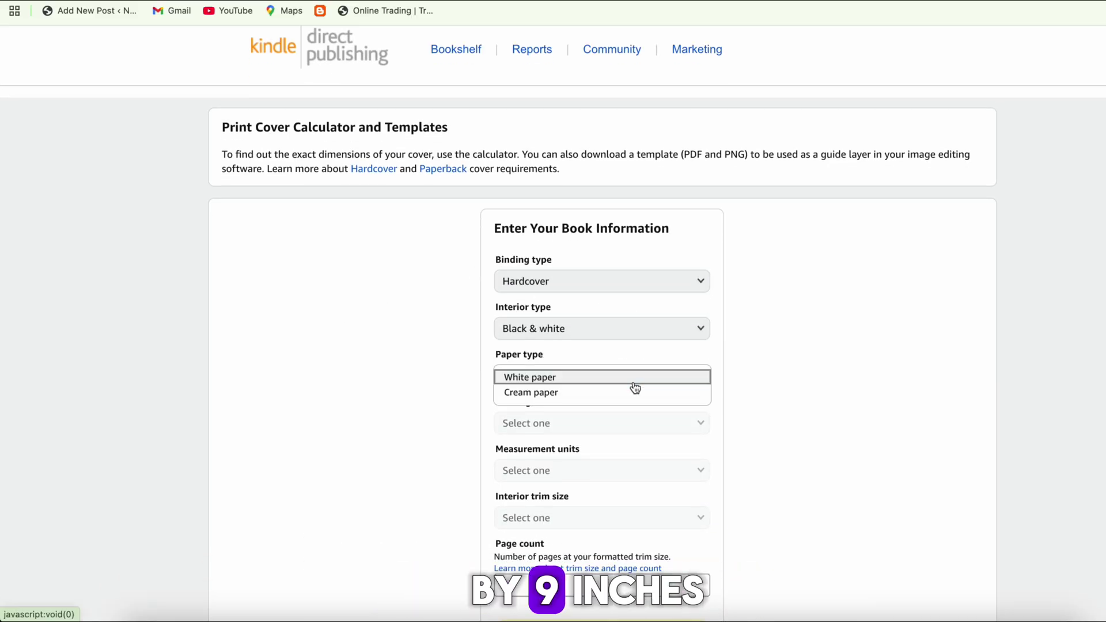
click(634, 382)
scroll(630, 374, down, 2)
click(628, 365)
click(628, 364)
Set the measurement units to Inches and the trim size to 6 x 9 in.
click(640, 423)
click(638, 432)
click(647, 460)
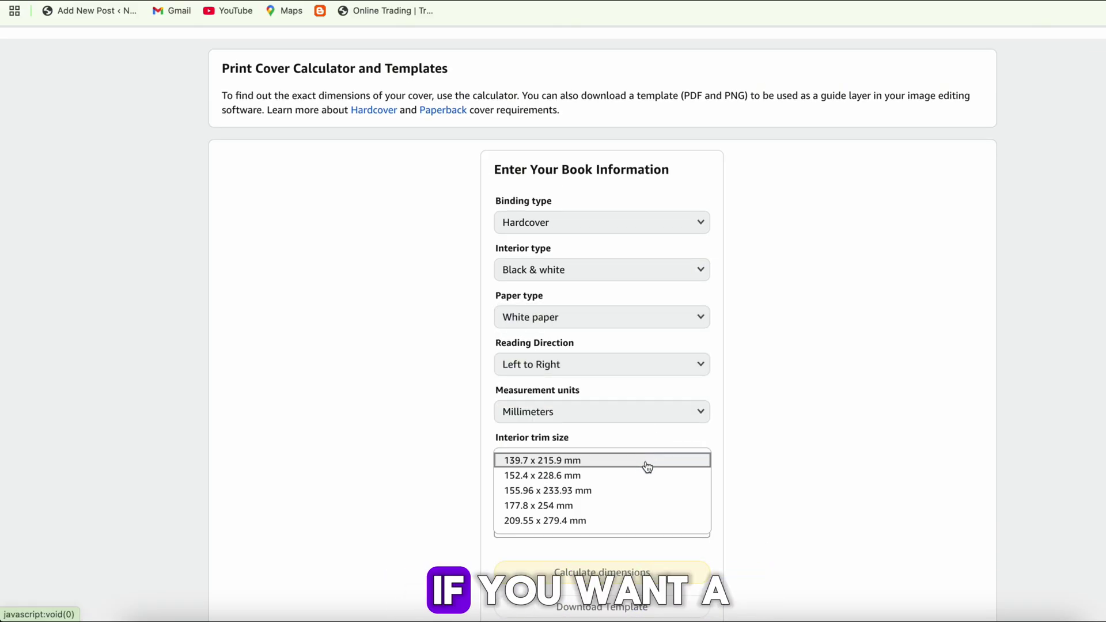
scroll(642, 491, down, 2)
click(617, 346)
click(617, 341)
click(617, 387)
click(616, 404)
Enter 120 pages, calculate the 14.034 × 10.417 in cover, and download the template.
click(603, 456)
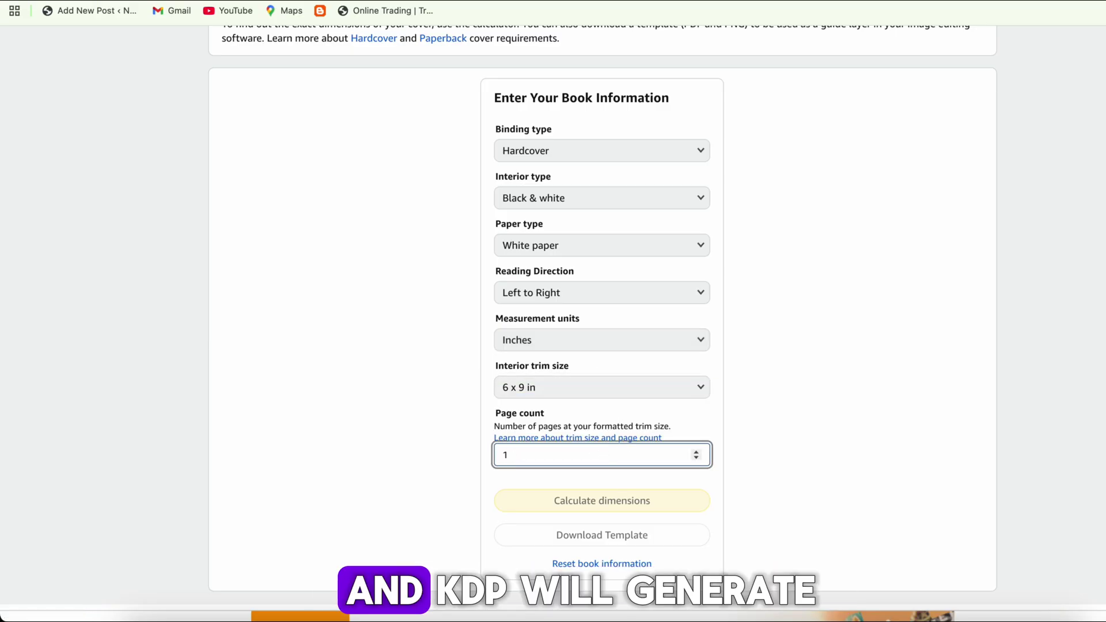
text(120)
scroll(673, 517, down, 1)
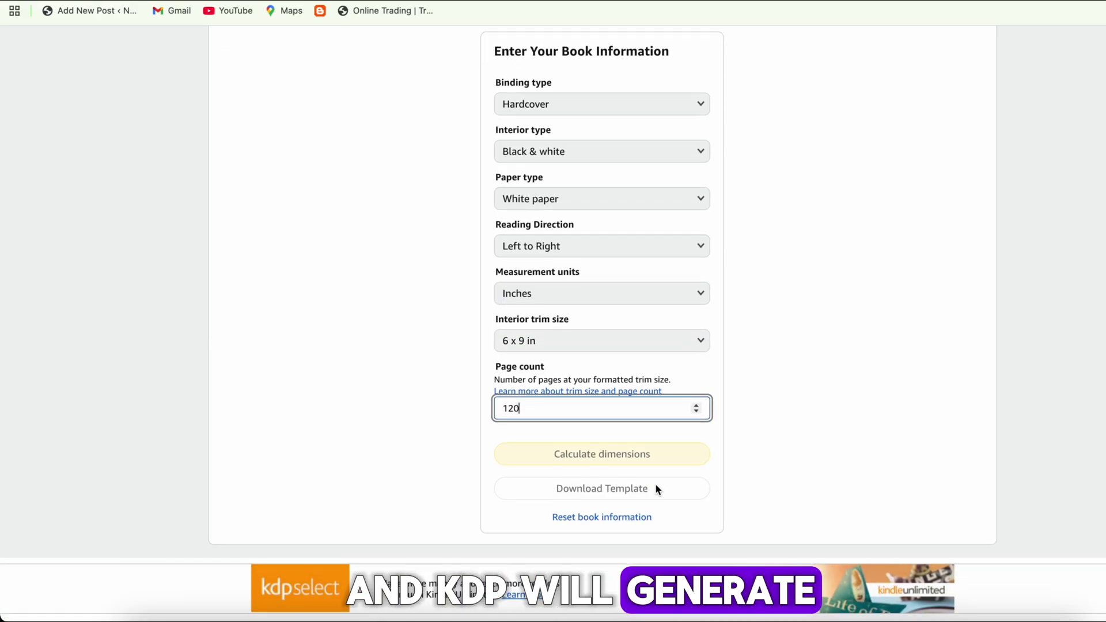
click(628, 453)
scroll(630, 451, down, 1)
scroll(628, 452, up, 2)
scroll(628, 452, down, 2)
scroll(628, 451, up, 1)
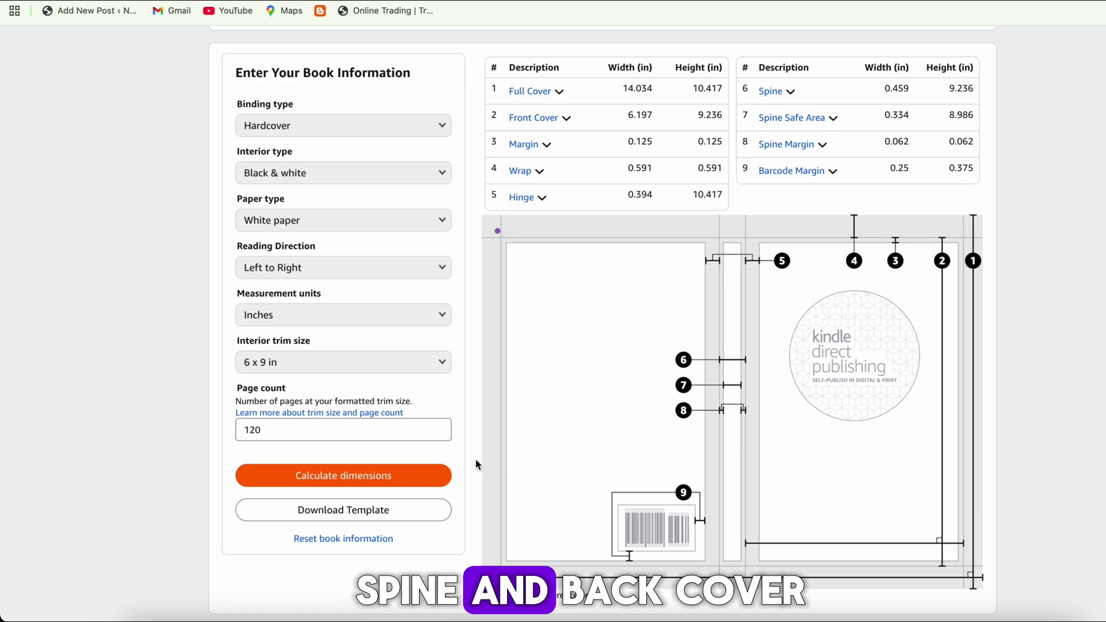
click(408, 511)
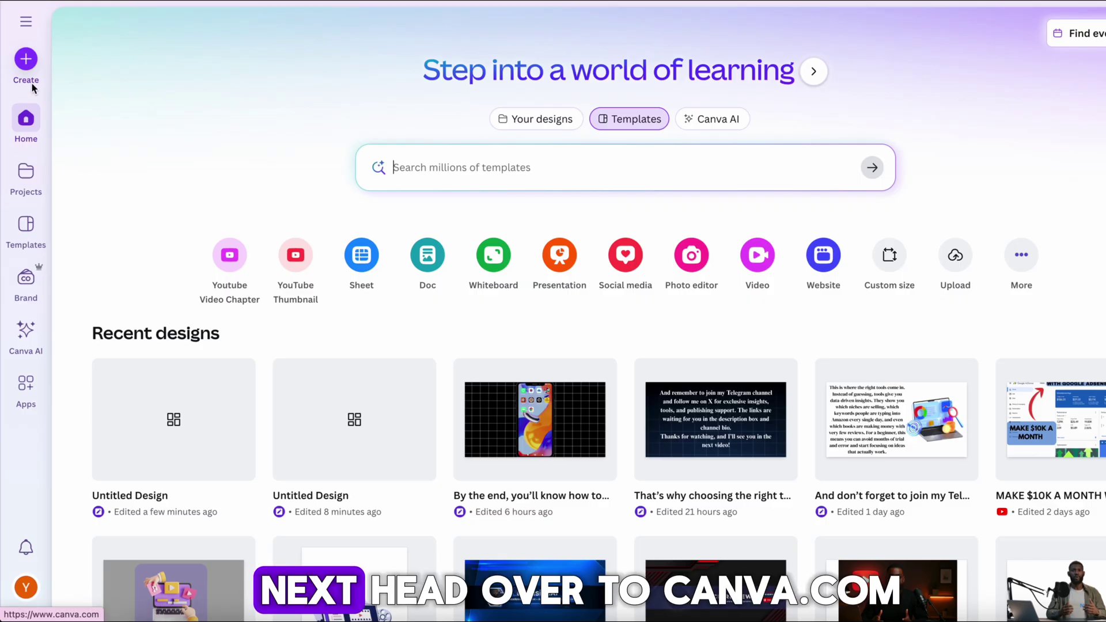
Create a custom-size Canva design of 14.034 × 10.417 inches.
click(26, 60)
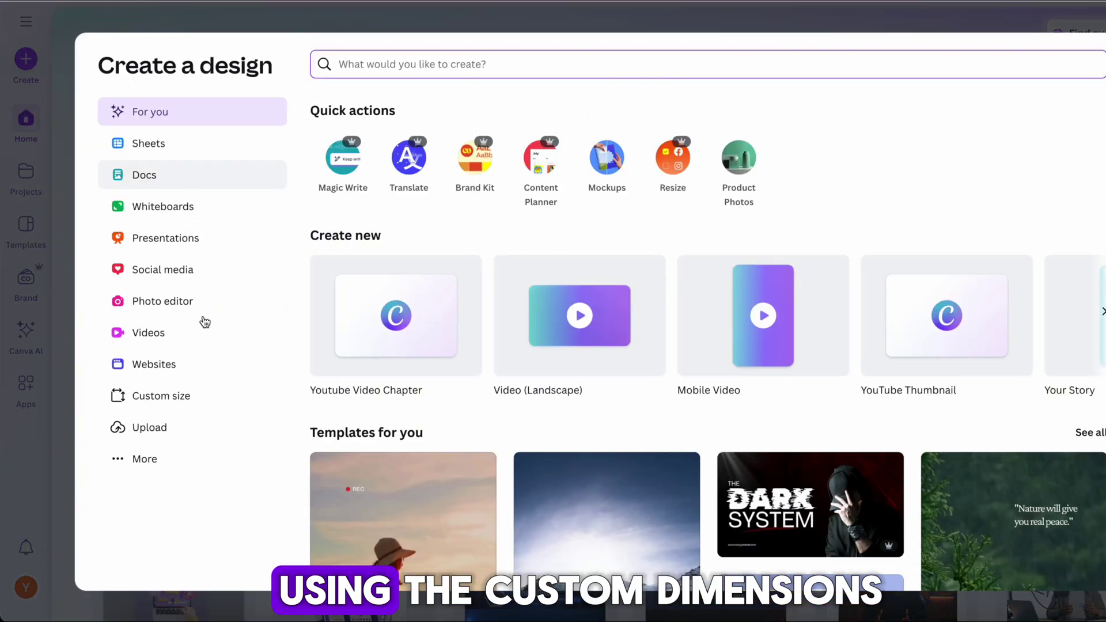
click(184, 396)
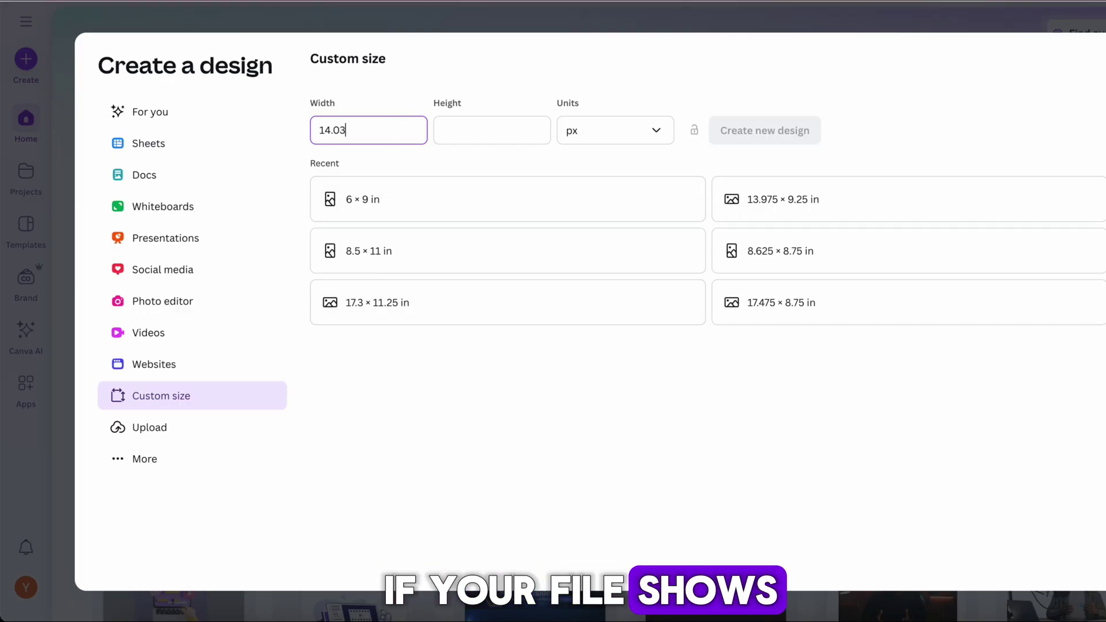
text(4)
click(517, 126)
click(615, 130)
click(637, 202)
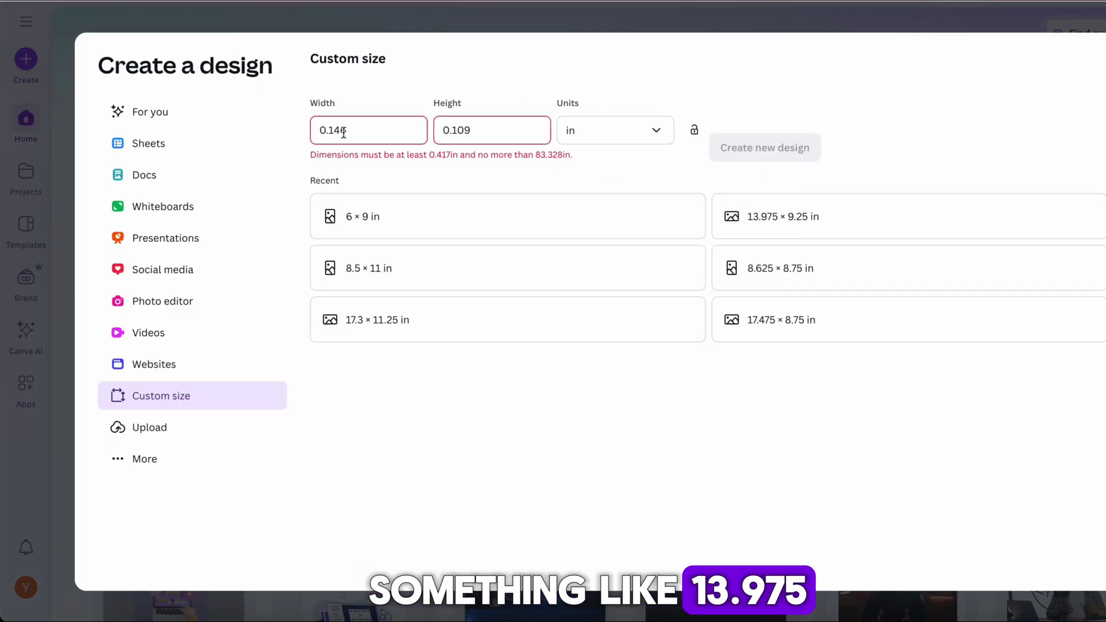
triple_click(489, 127)
text(10.417)
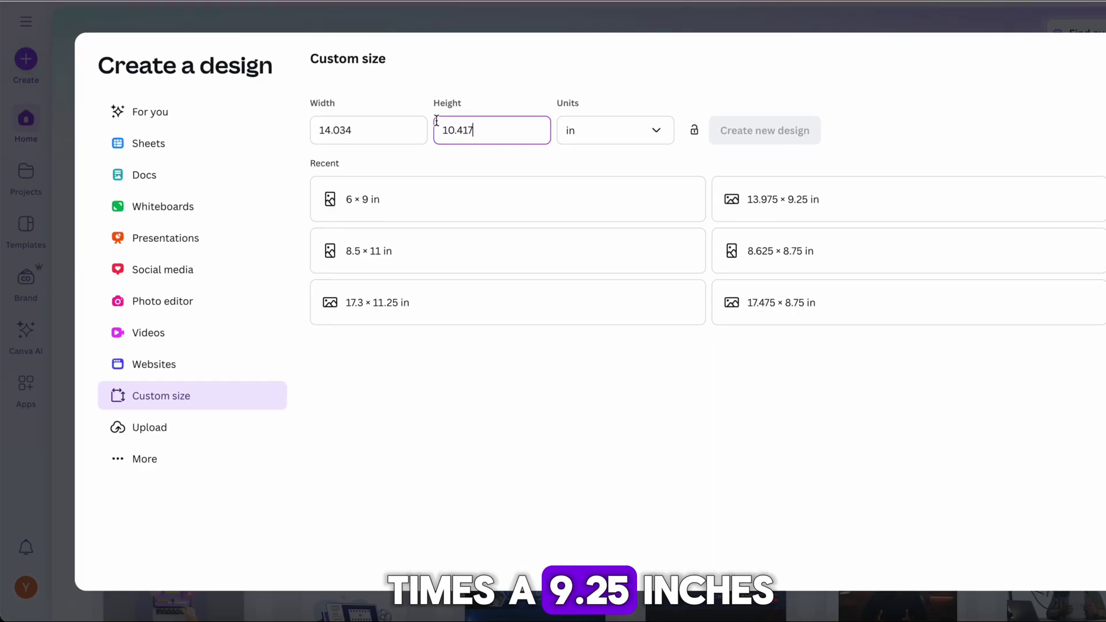
click(675, 164)
click(766, 133)
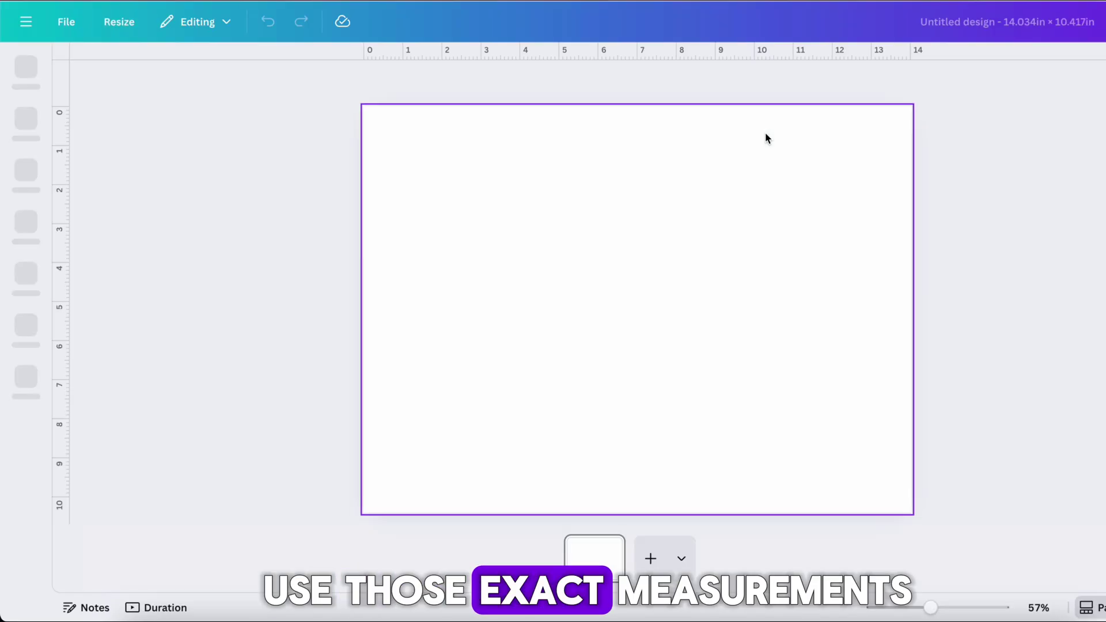
Place the uploaded KDP template, stretch it over the page, and fade it to about 40%.
click(19, 142)
click(26, 276)
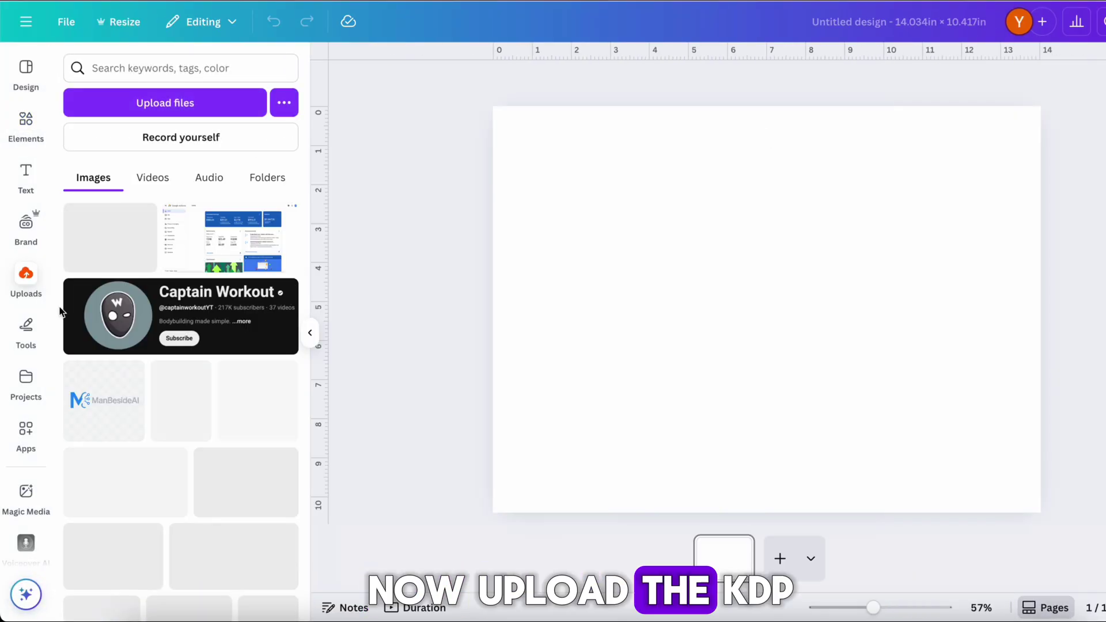
click(86, 238)
click(310, 334)
drag(763, 410, 912, 513)
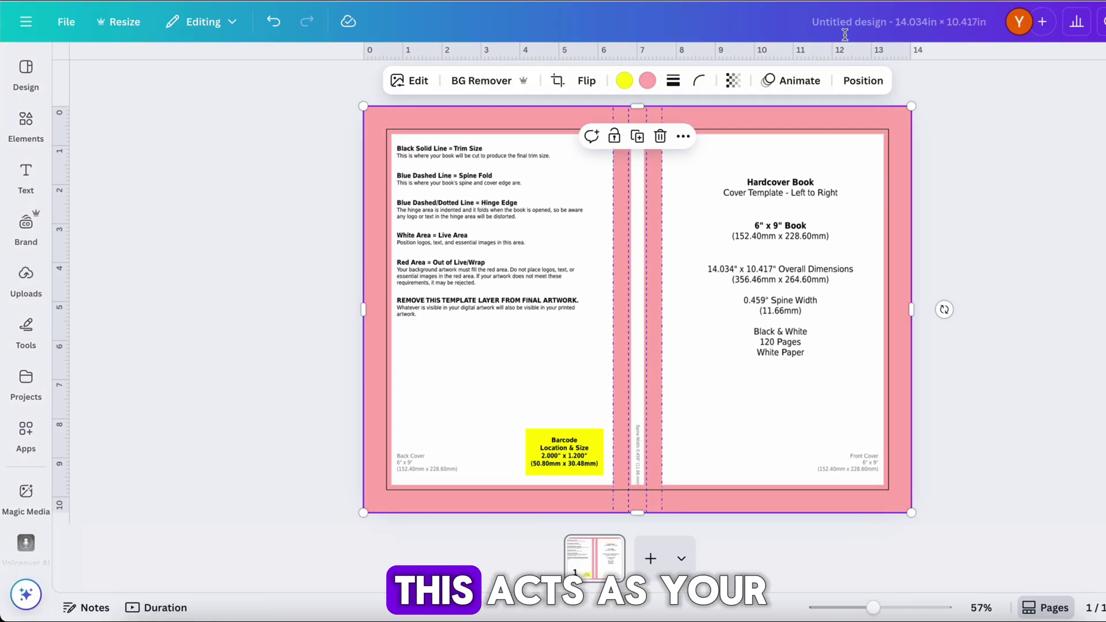
click(741, 82)
drag(765, 141, 704, 141)
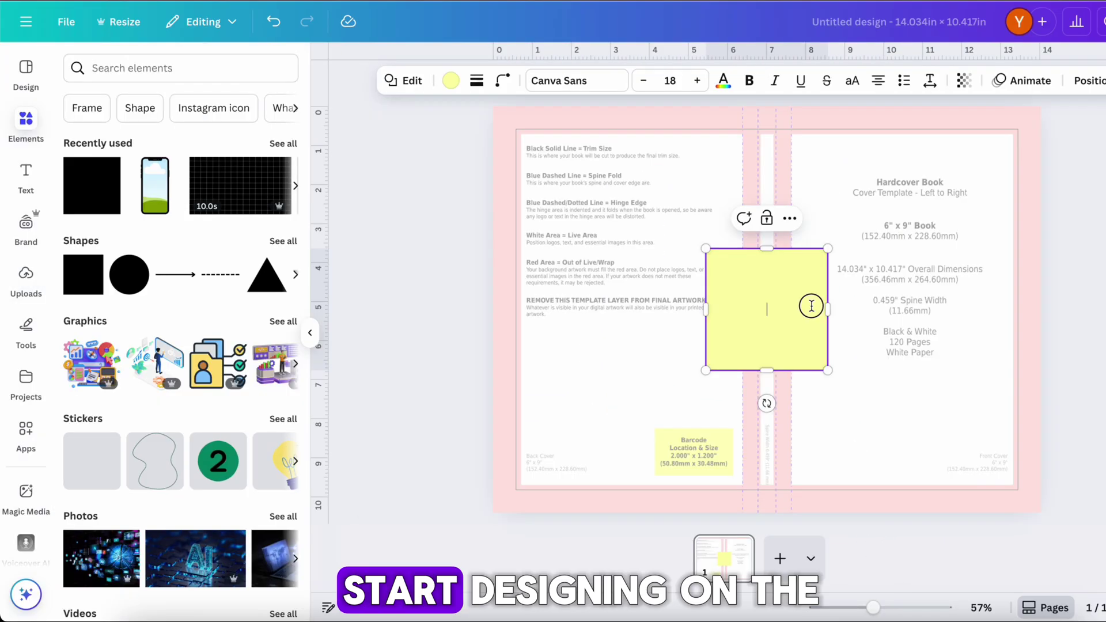
Position the yellow box and set the title in League Spartan atop the front cover.
drag(807, 303, 1042, 513)
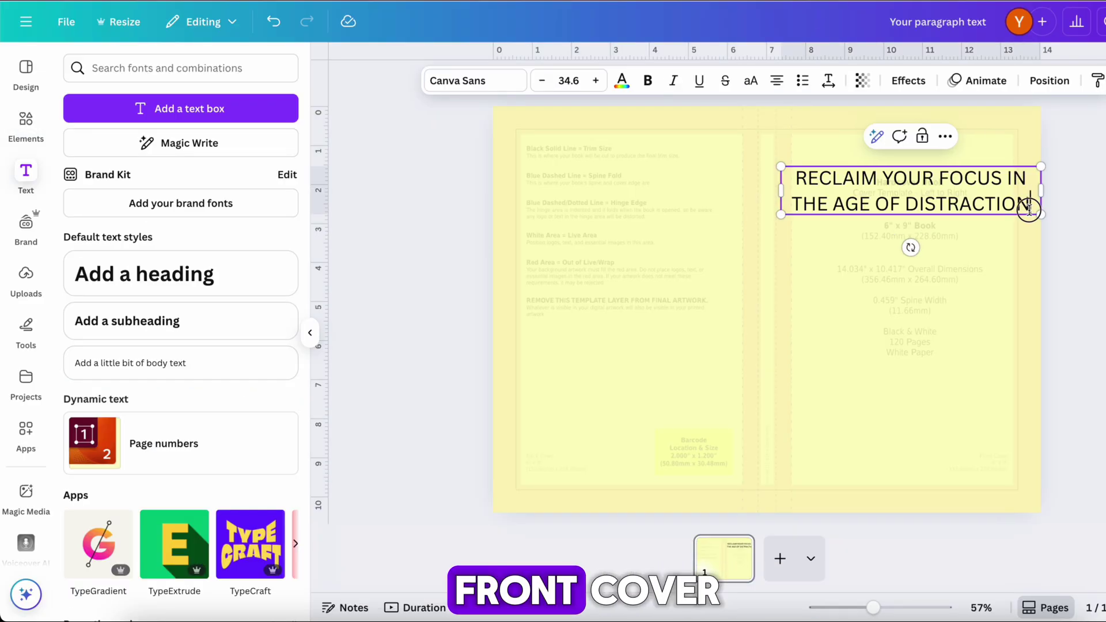
key(ctrl+a)
click(457, 80)
click(137, 384)
drag(1037, 197, 990, 186)
drag(896, 198, 913, 170)
click(940, 280)
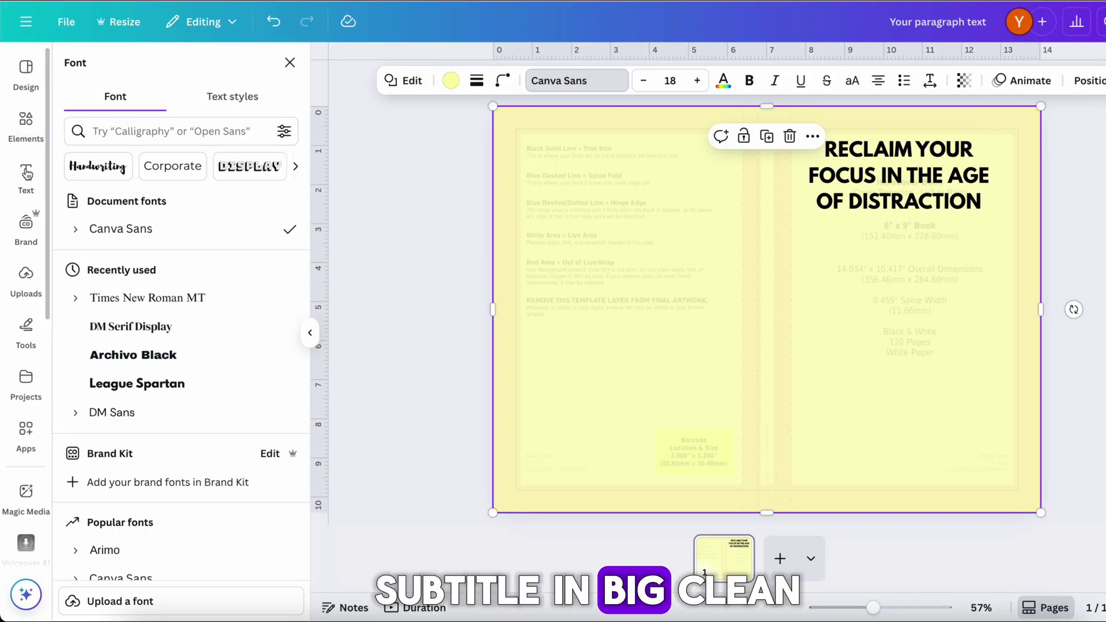
Add the two-line subtitle under the title and enlarge the audiobook studio text.
click(29, 196)
click(181, 109)
key(ctrl+v)
drag(1047, 247, 924, 247)
drag(840, 251, 905, 233)
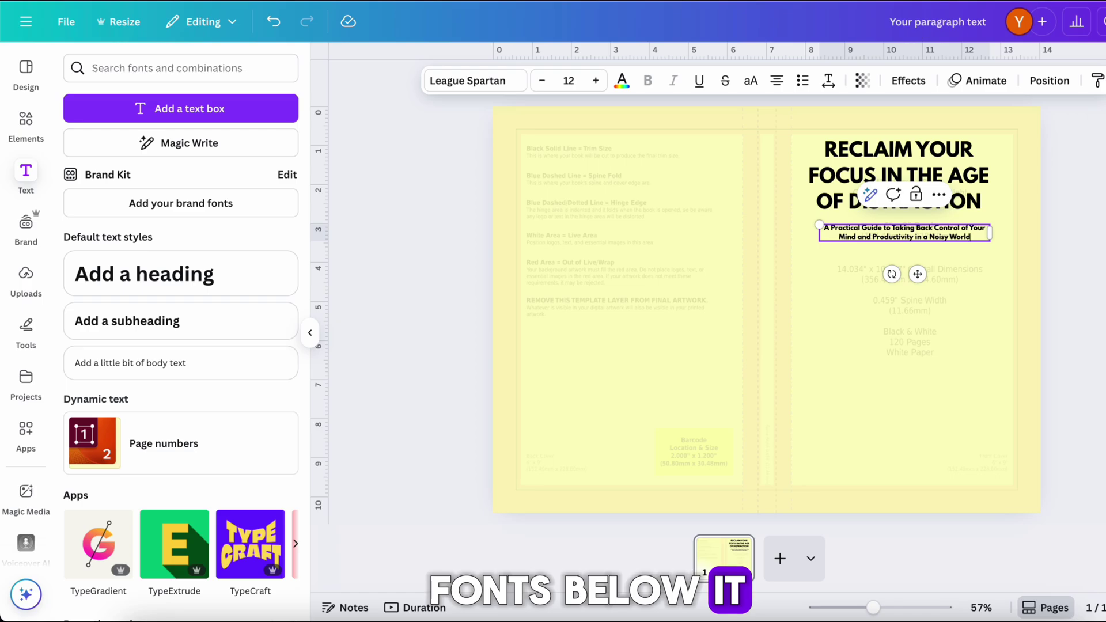
click(964, 472)
drag(935, 468, 900, 459)
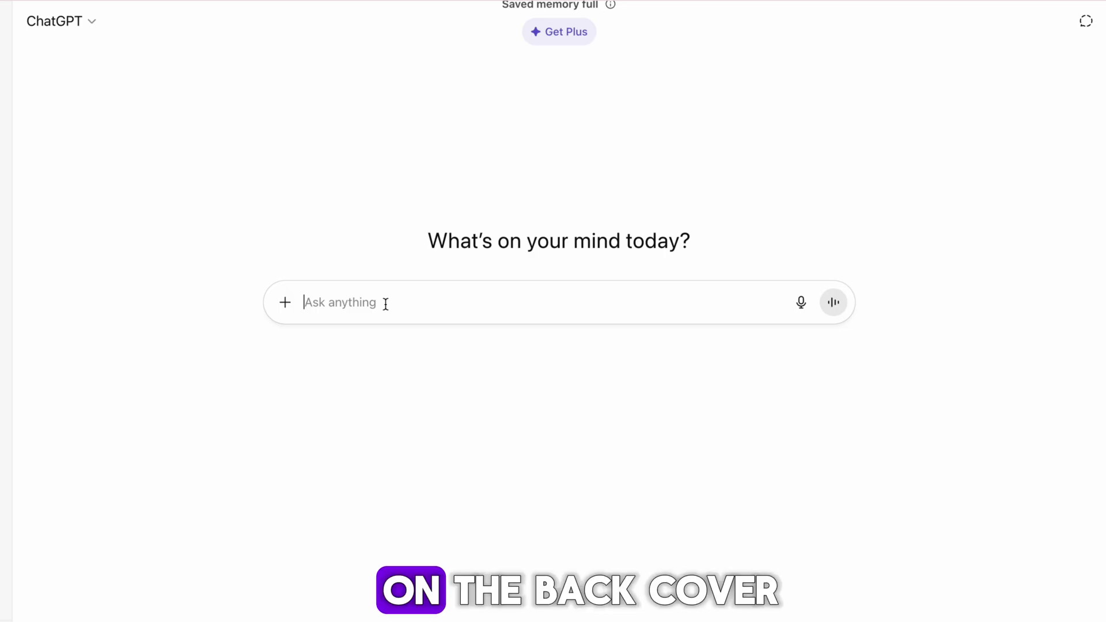
Send the hardcover blurb prompt and select the generated blurb text.
text(Write a compelling book blurb for a hardcover book titled [RECLAIM YOUR FOCUS IN THE AGE OF DISTRACTION])
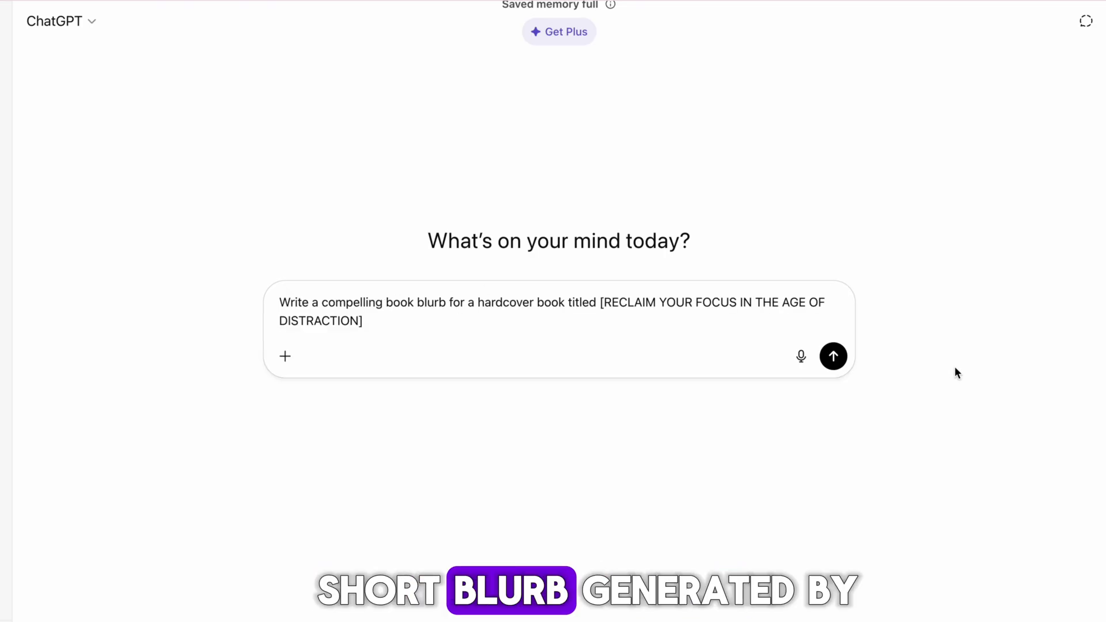
click(826, 353)
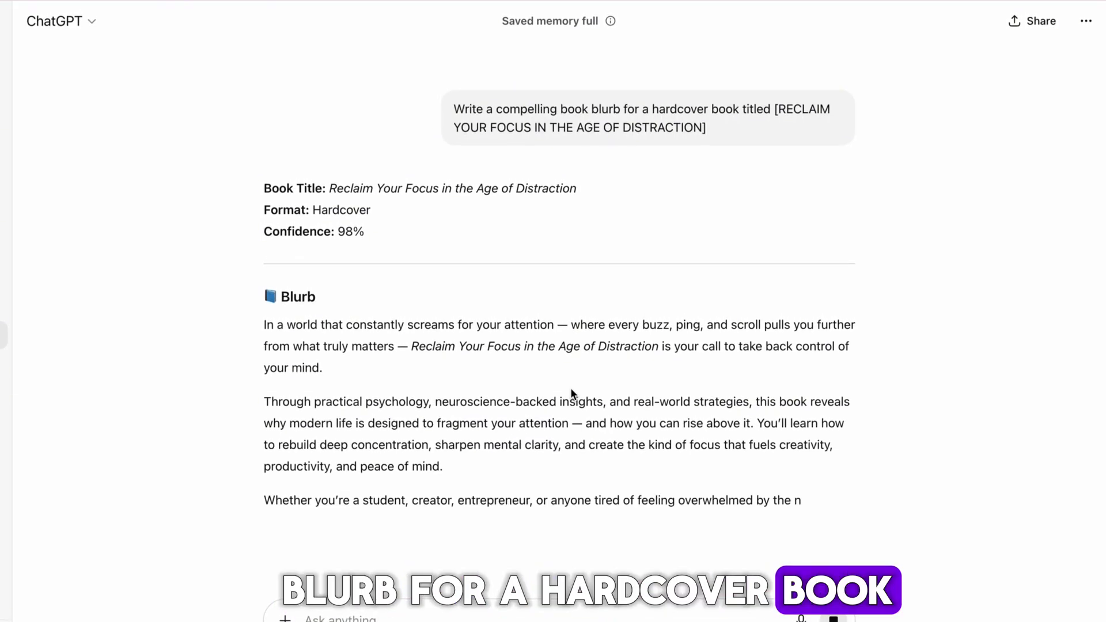
scroll(571, 388, up, 2)
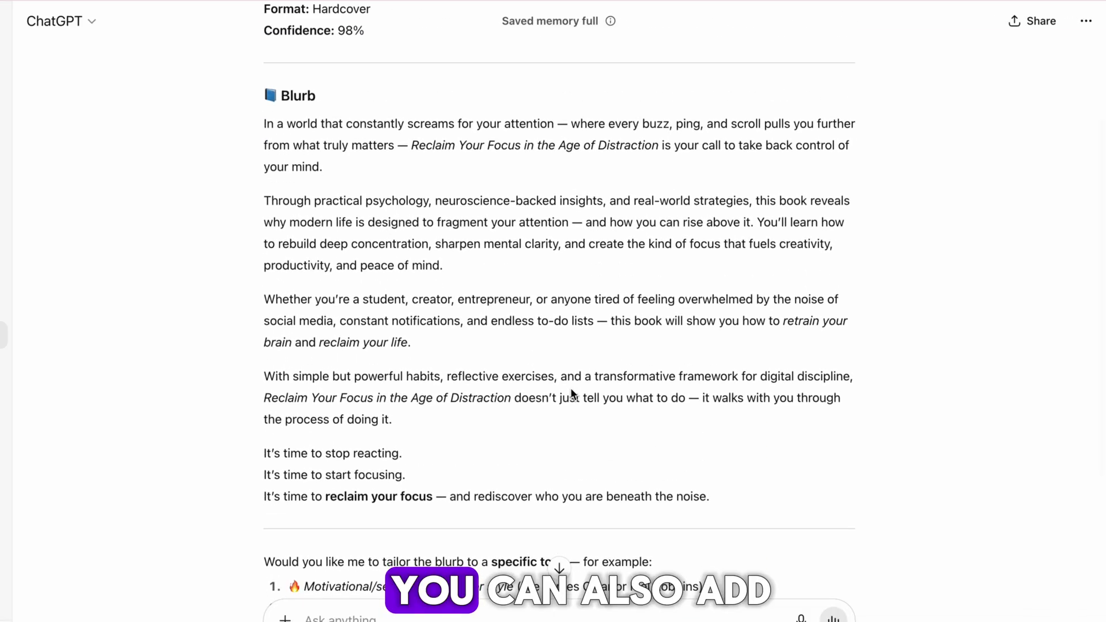
drag(265, 124, 710, 497)
key(ctrl+c)
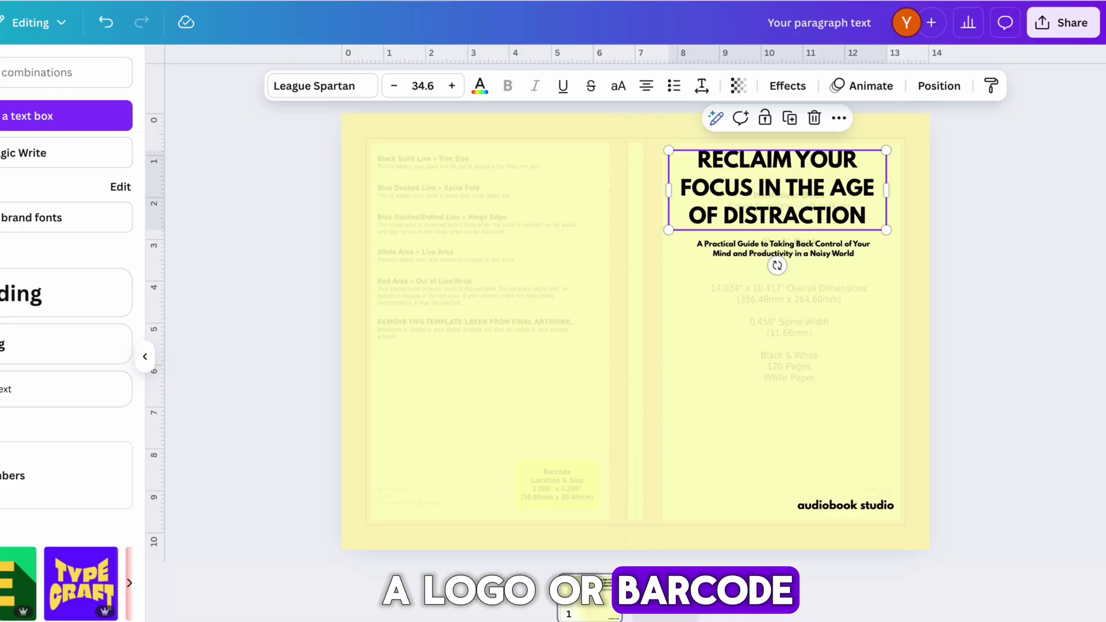
Paste the blurb onto the back cover, narrowing and raising its box to fit.
key(t)
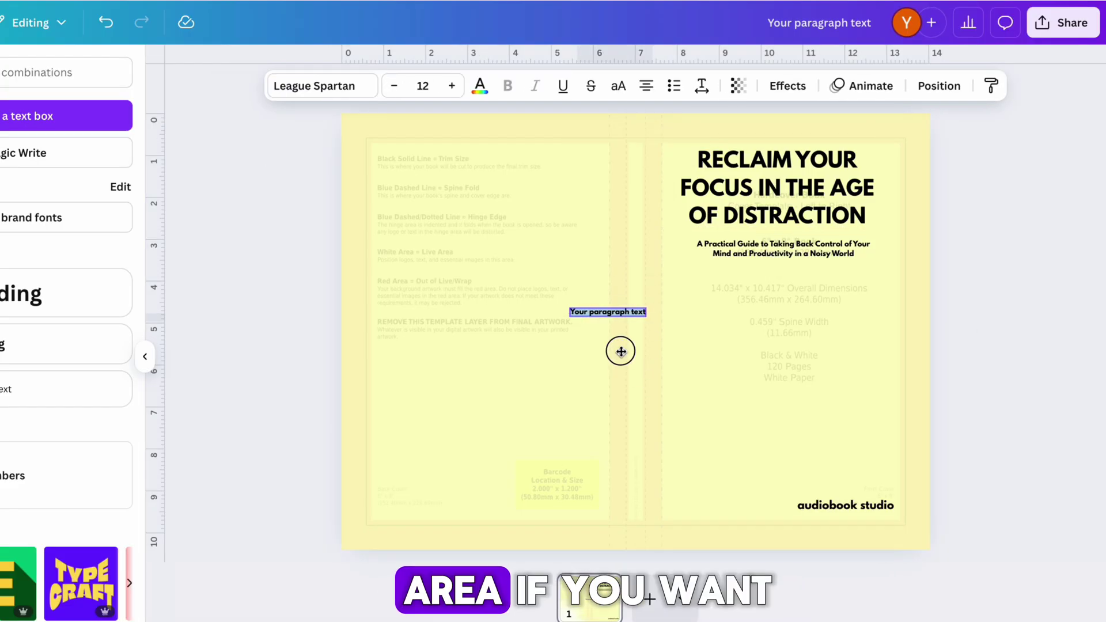
key(ctrl+v)
drag(344, 285, 372, 285)
drag(490, 288, 489, 266)
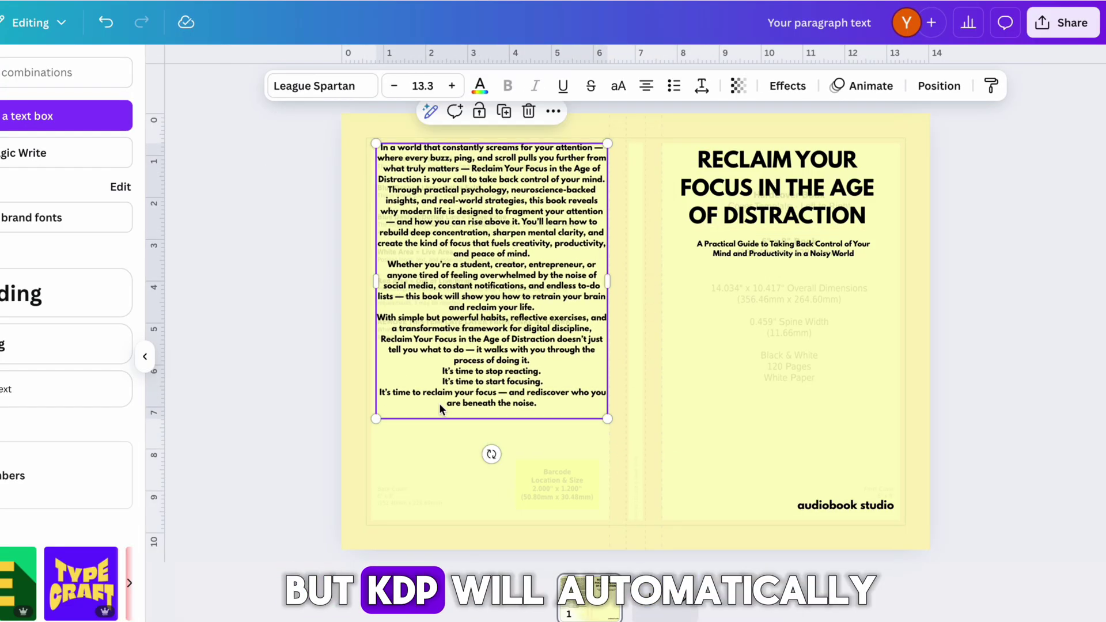
Add the woman-with-clock illustration to the front and delete the template overlay.
click(684, 464)
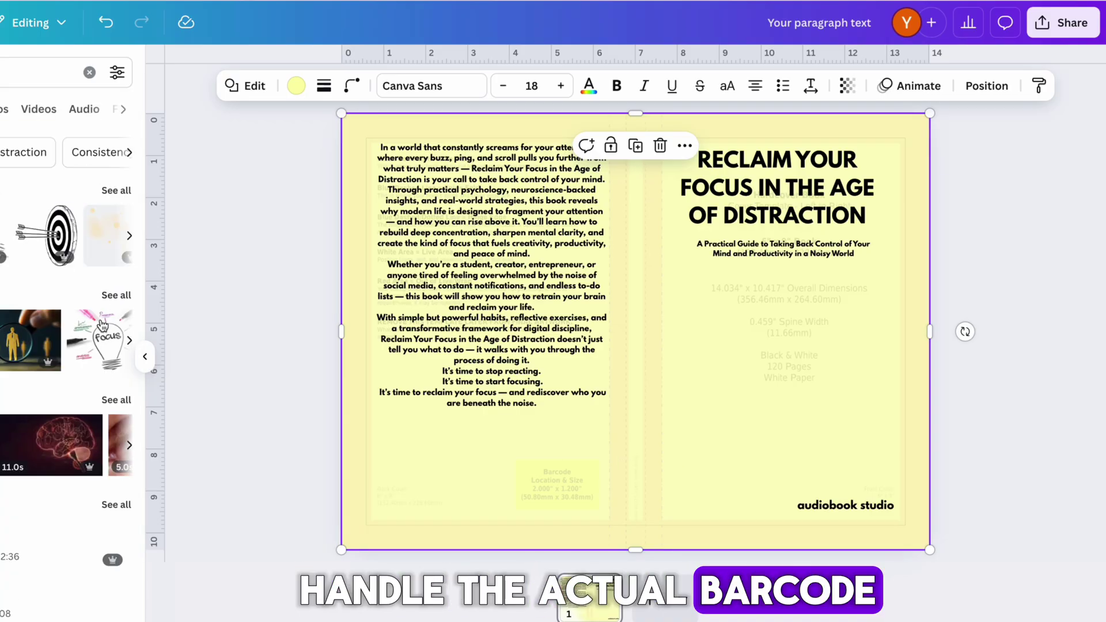
click(92, 325)
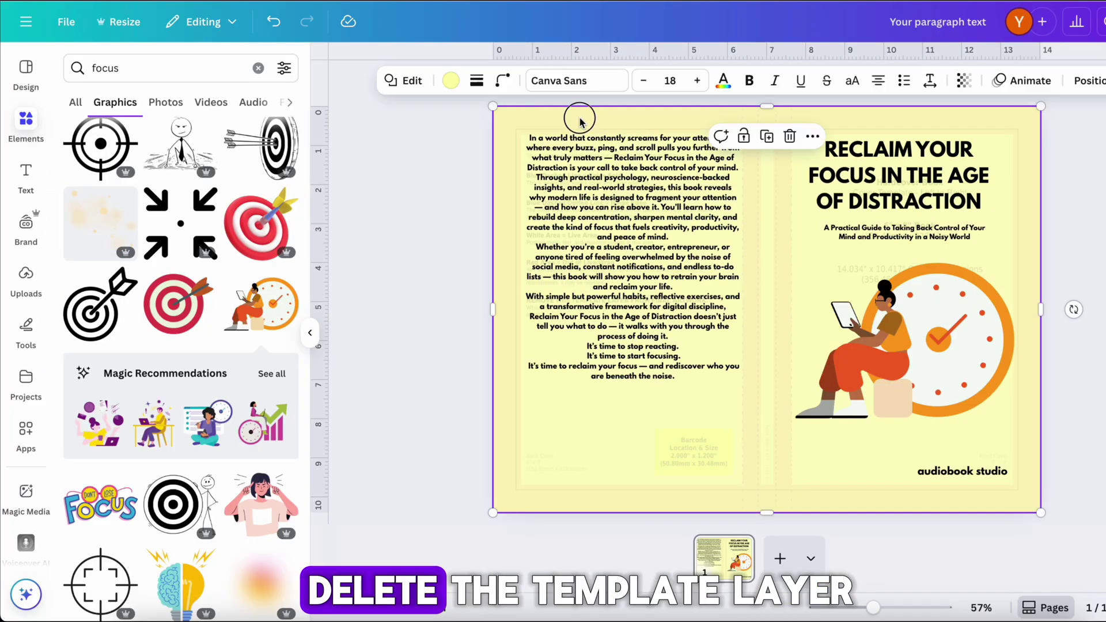
click(580, 119)
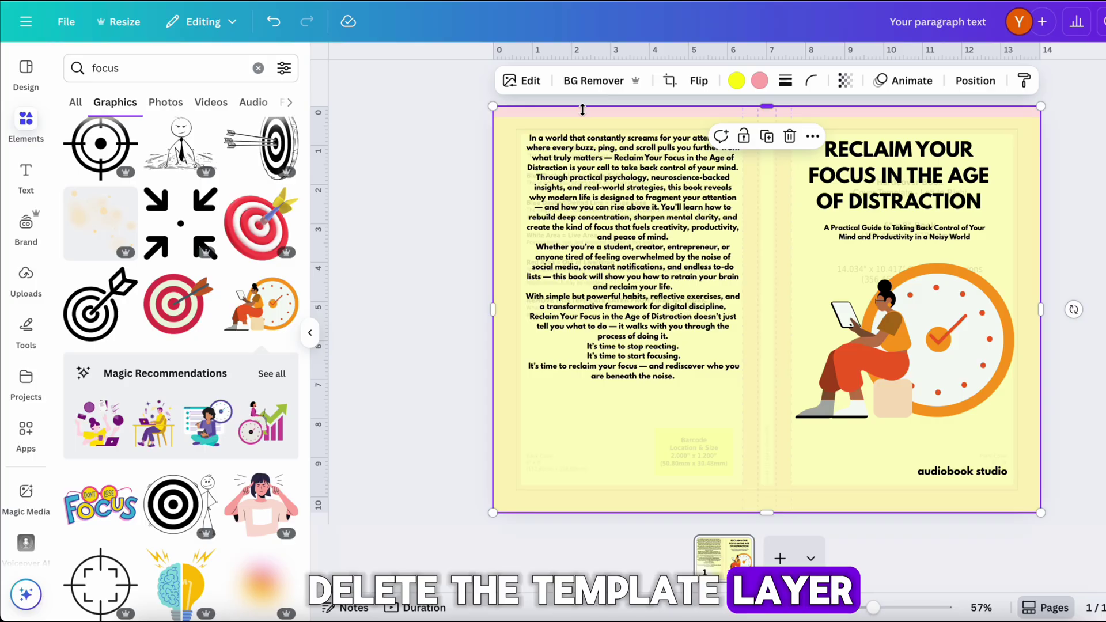
key(Delete)
key(Escape)
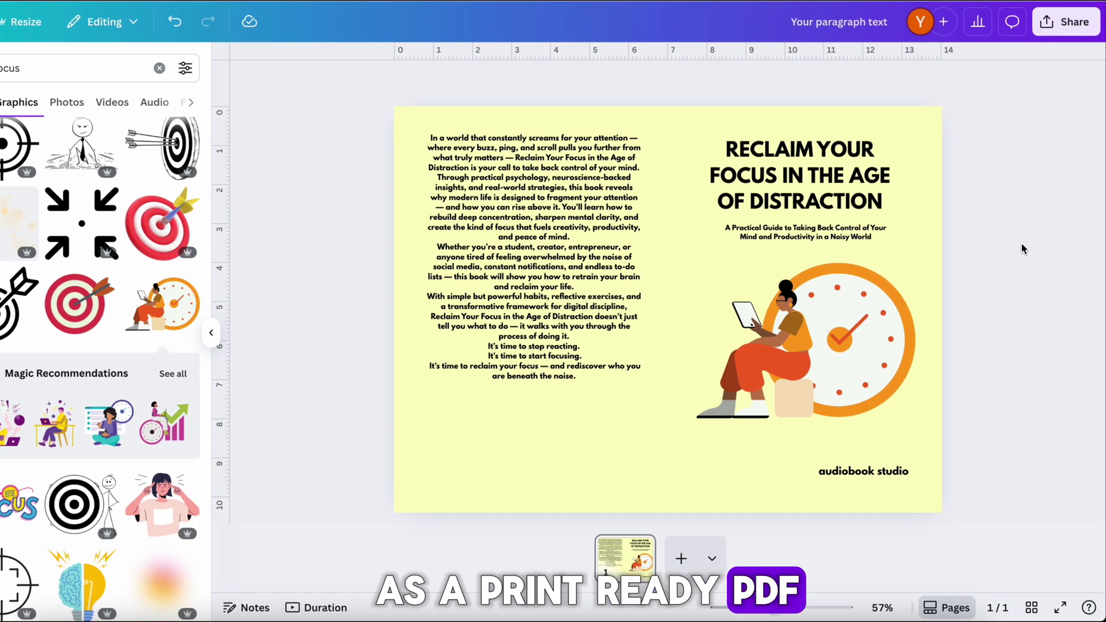
Download the cover as PDF Print with the RGB colour profile.
click(1066, 21)
click(845, 316)
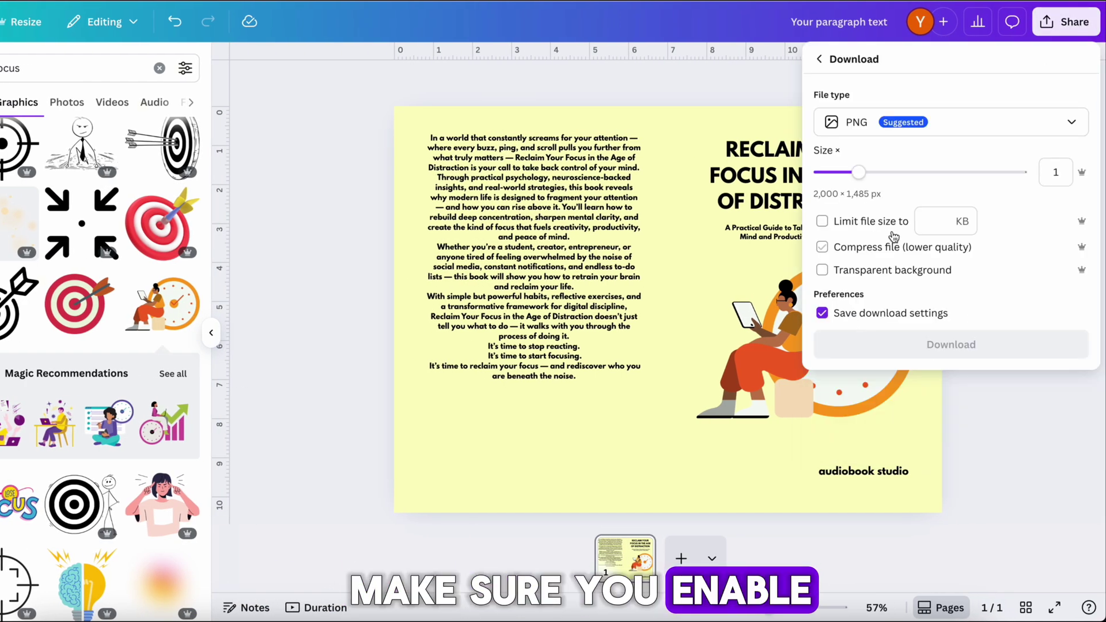
click(945, 122)
click(893, 293)
click(925, 258)
click(972, 269)
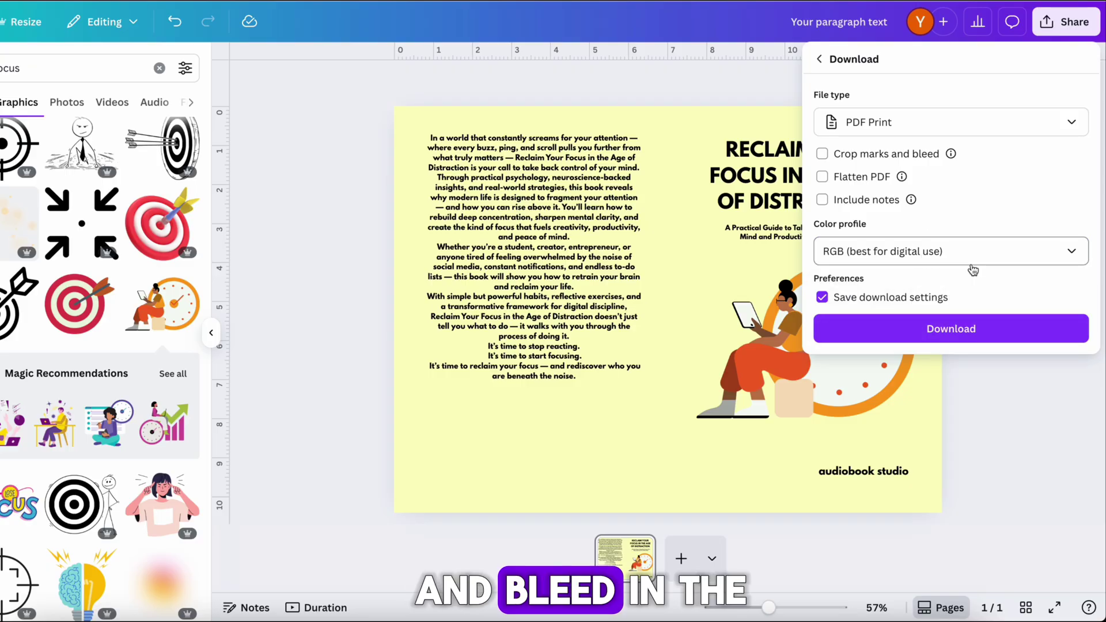
click(998, 332)
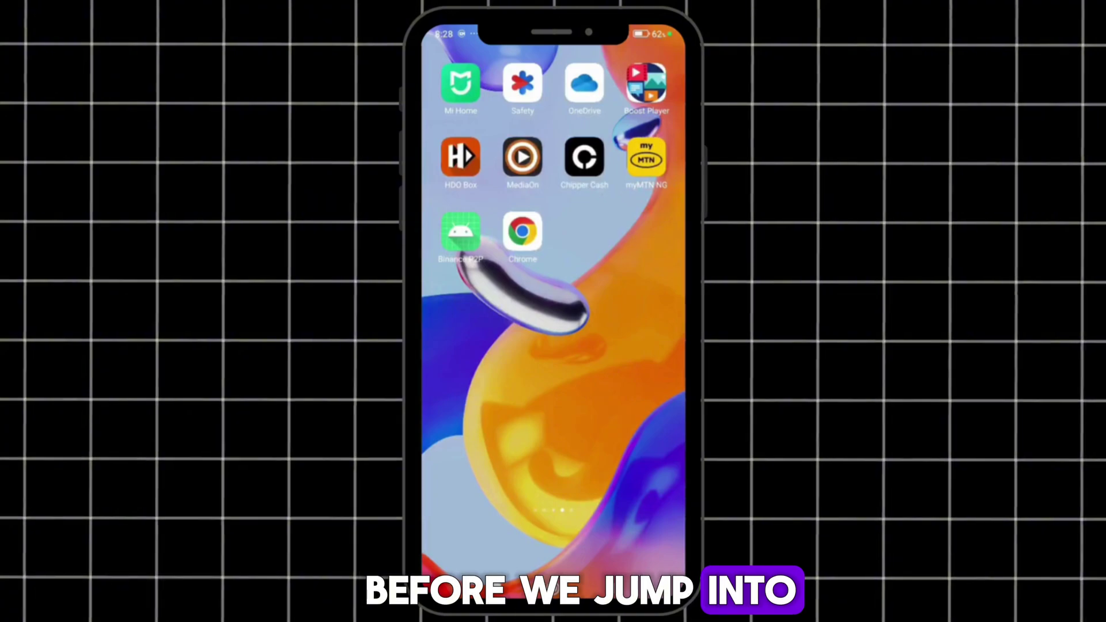
scroll(554, 288, right, 5)
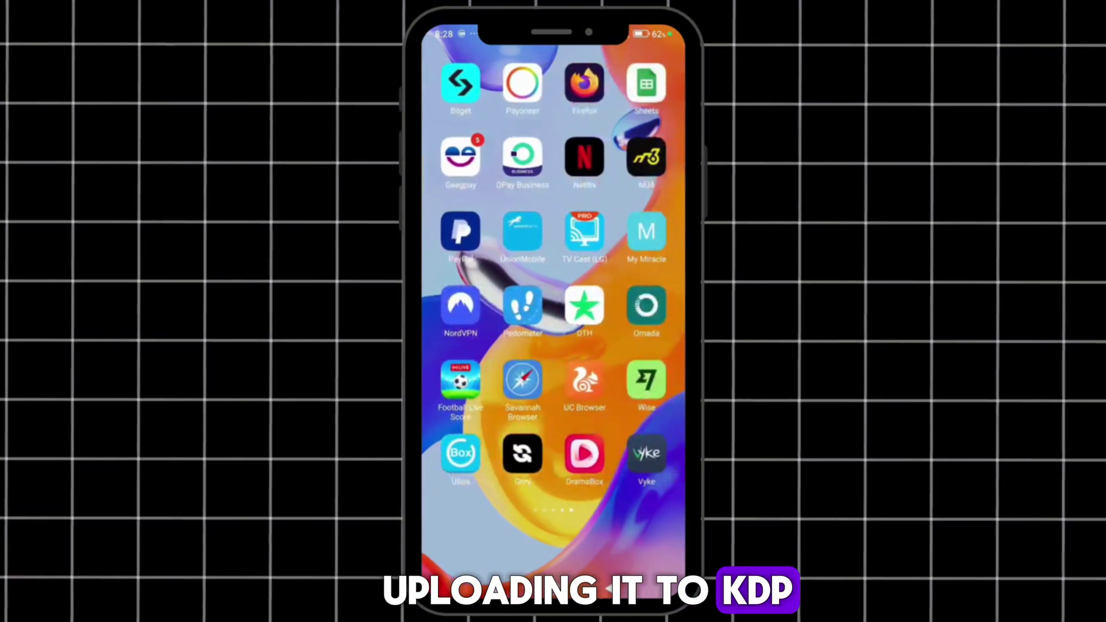
click(460, 157)
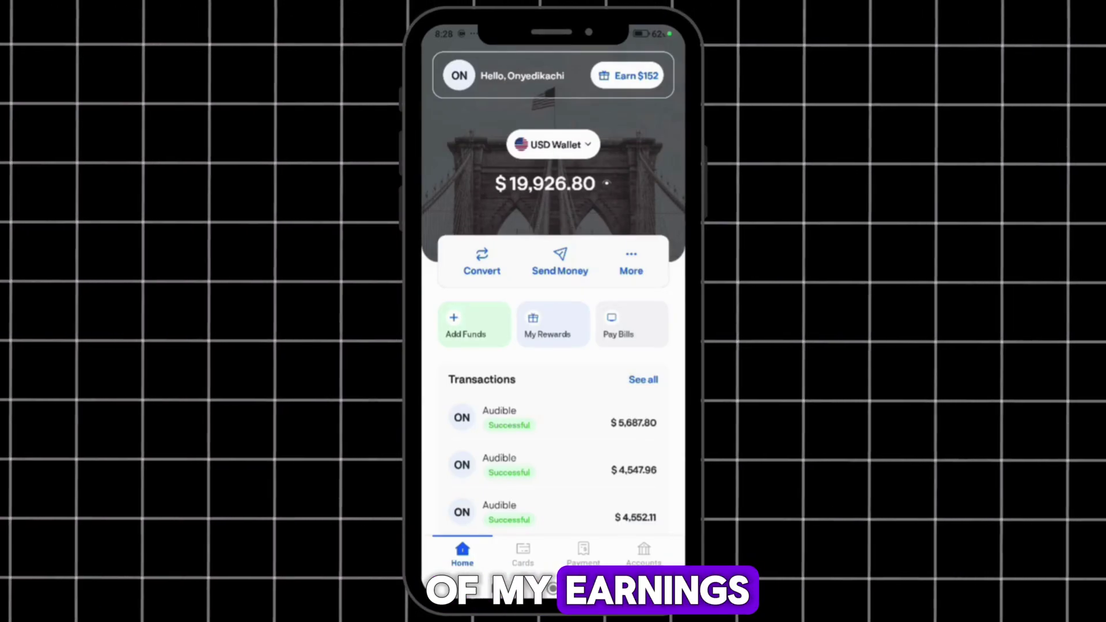
scroll(553, 346, down, 5)
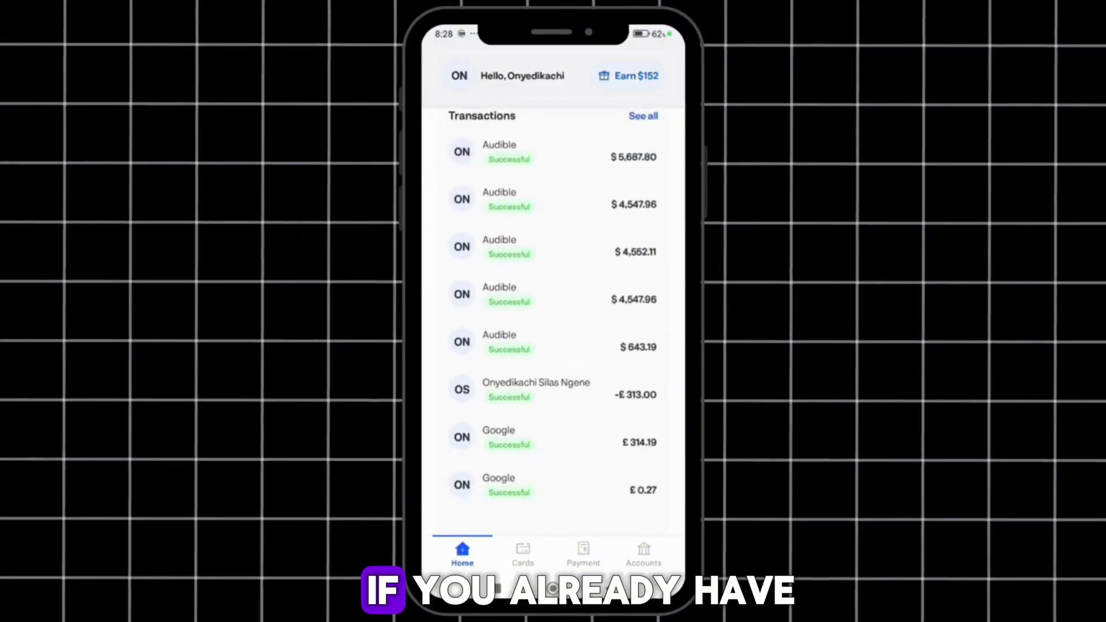
scroll(552, 315, up, 2)
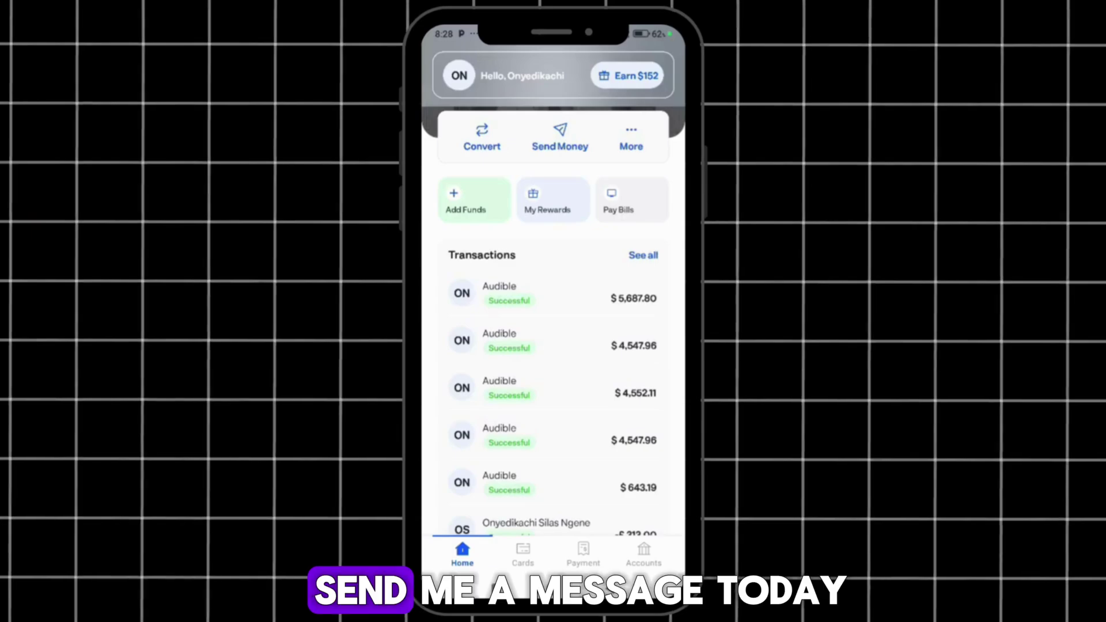
scroll(552, 316, up, 3)
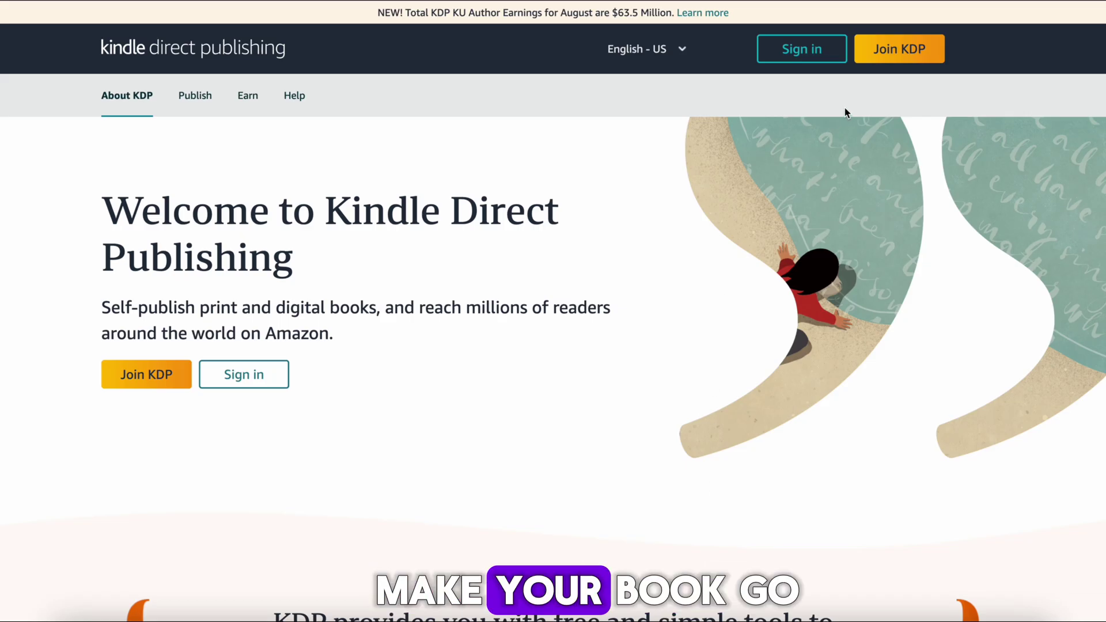
Sign in to KDP, create a new hardcover, and enter the title RECLAIM YOUR FOCUS IN THE AGE OF DISTRACTION.
click(833, 58)
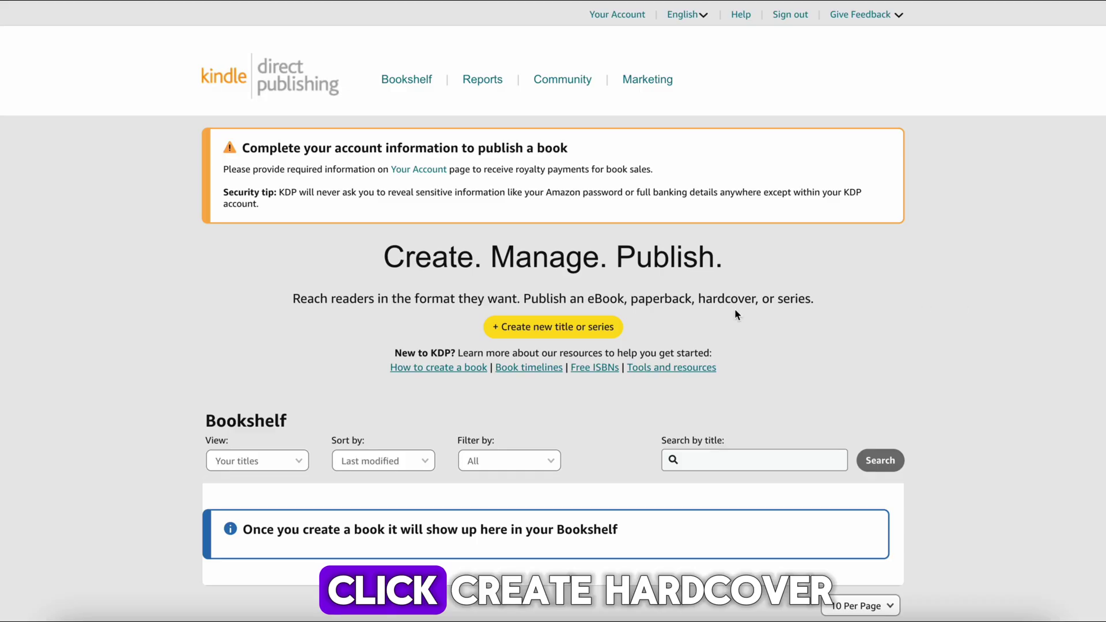
click(558, 329)
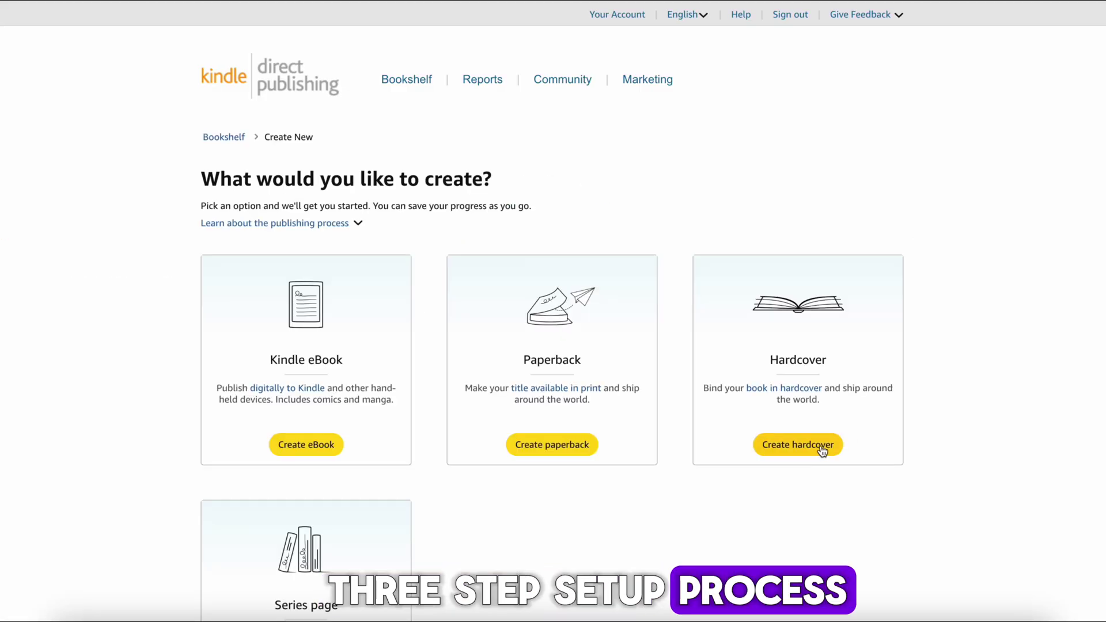
click(823, 452)
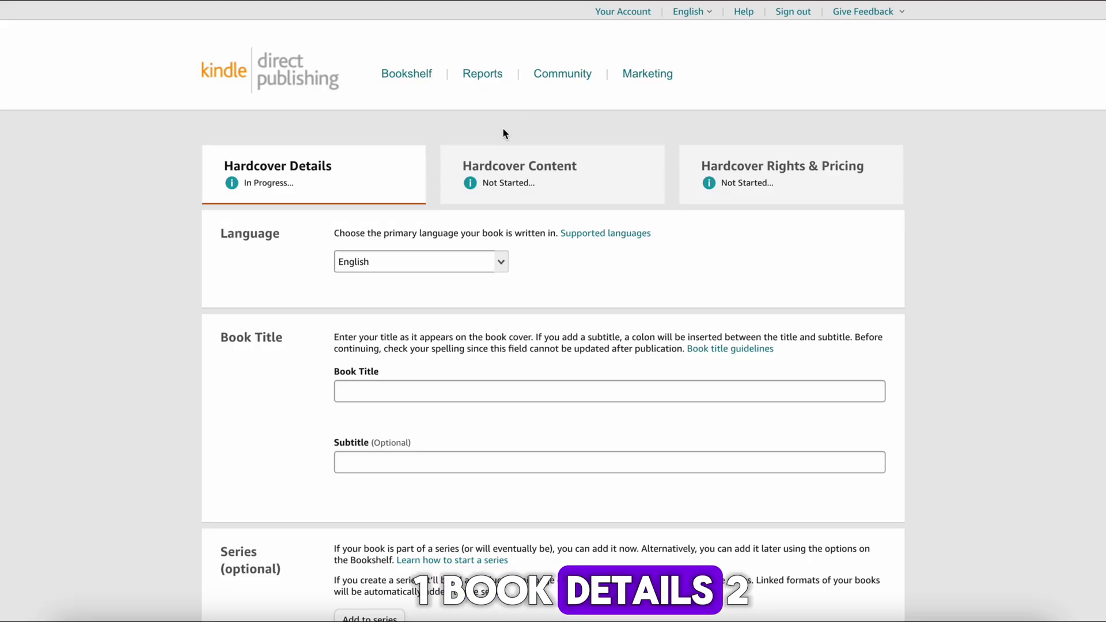
click(487, 395)
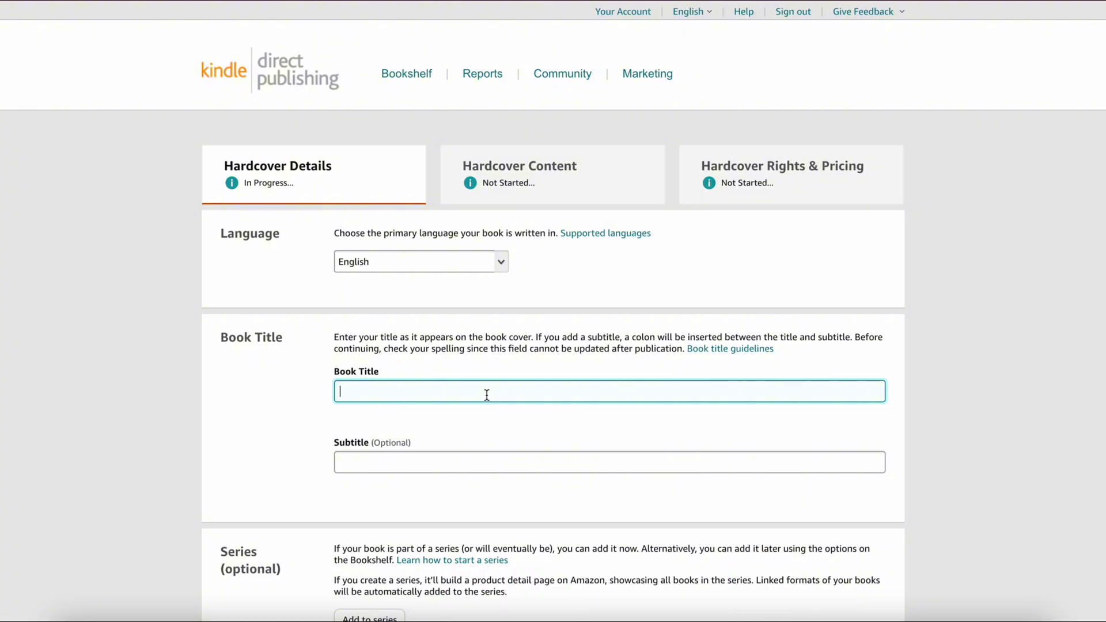
click(392, 468)
Fill in the hardcover's subtitle and author name fields.
scroll(392, 468, down, 7)
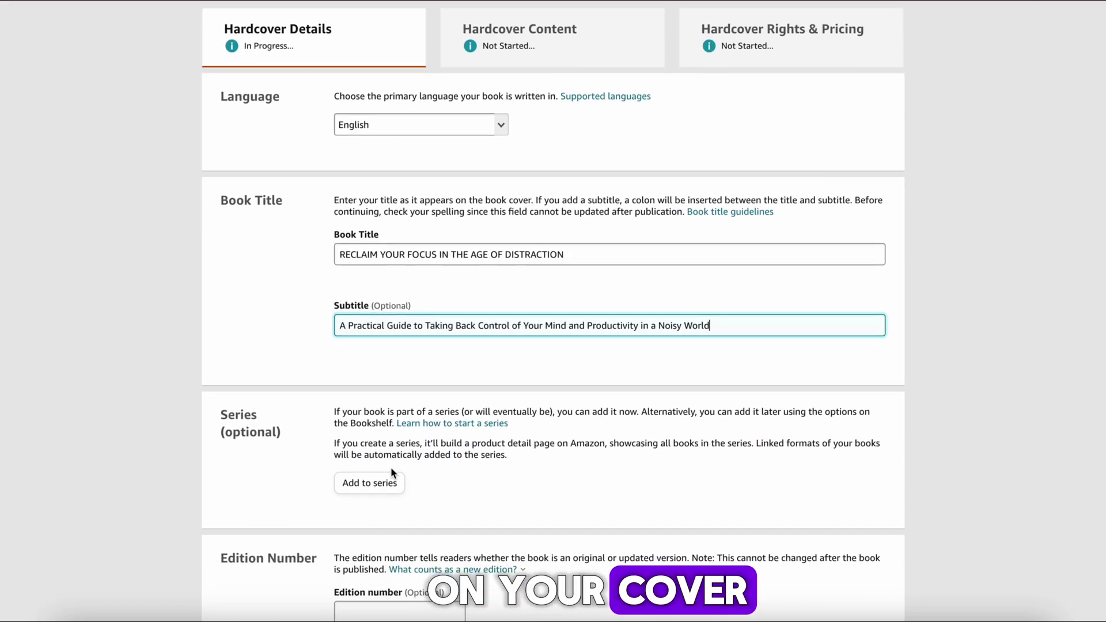
scroll(392, 471, down, 2)
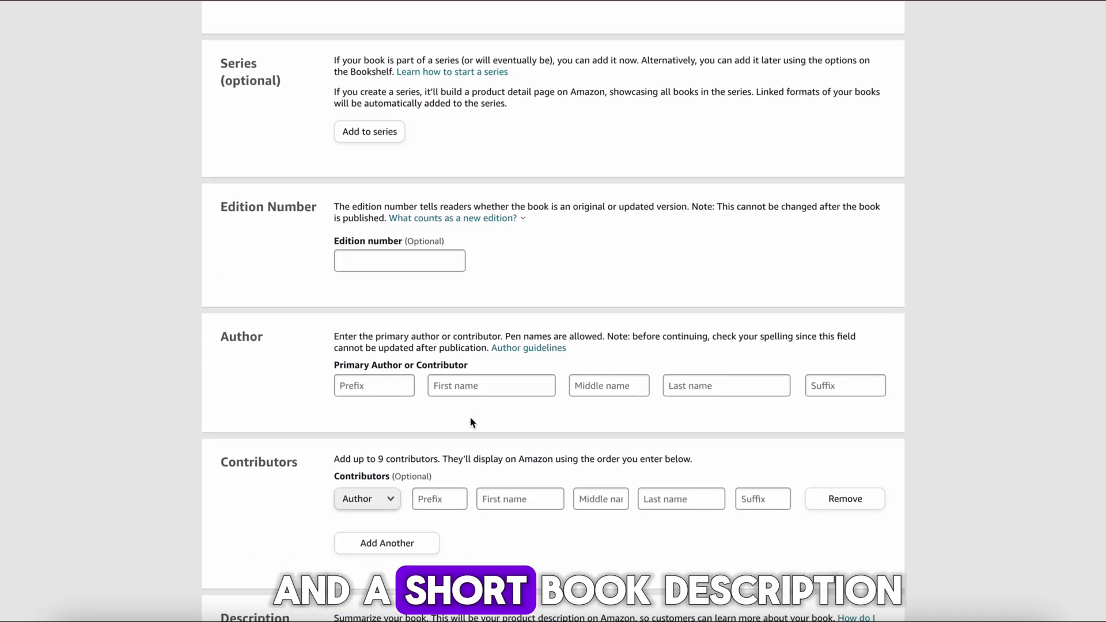
text(studio)
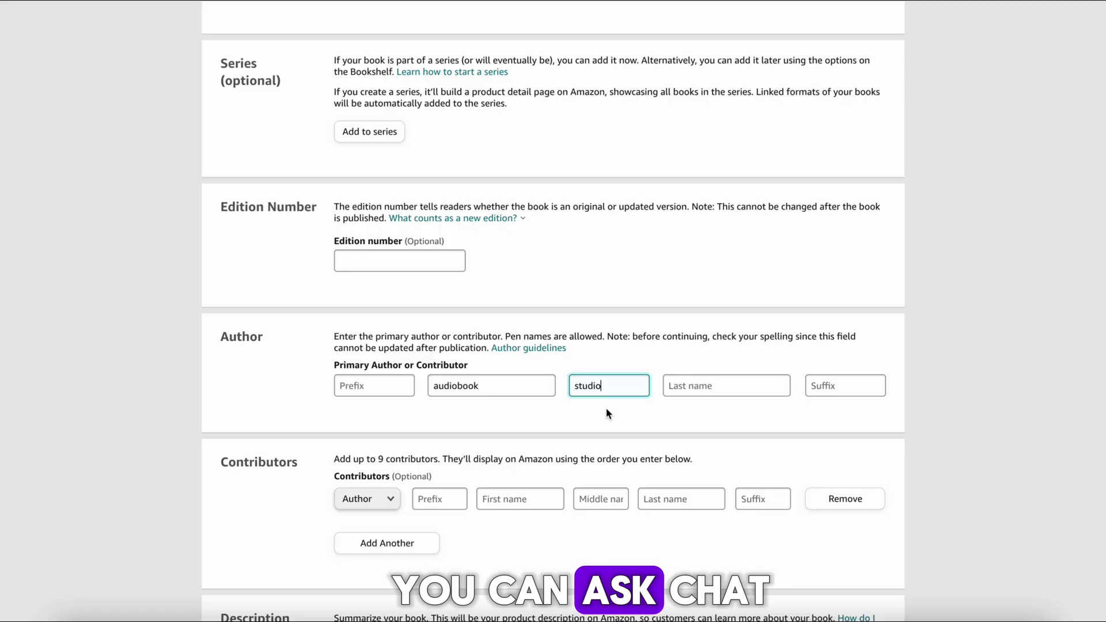
scroll(607, 413, down, 3)
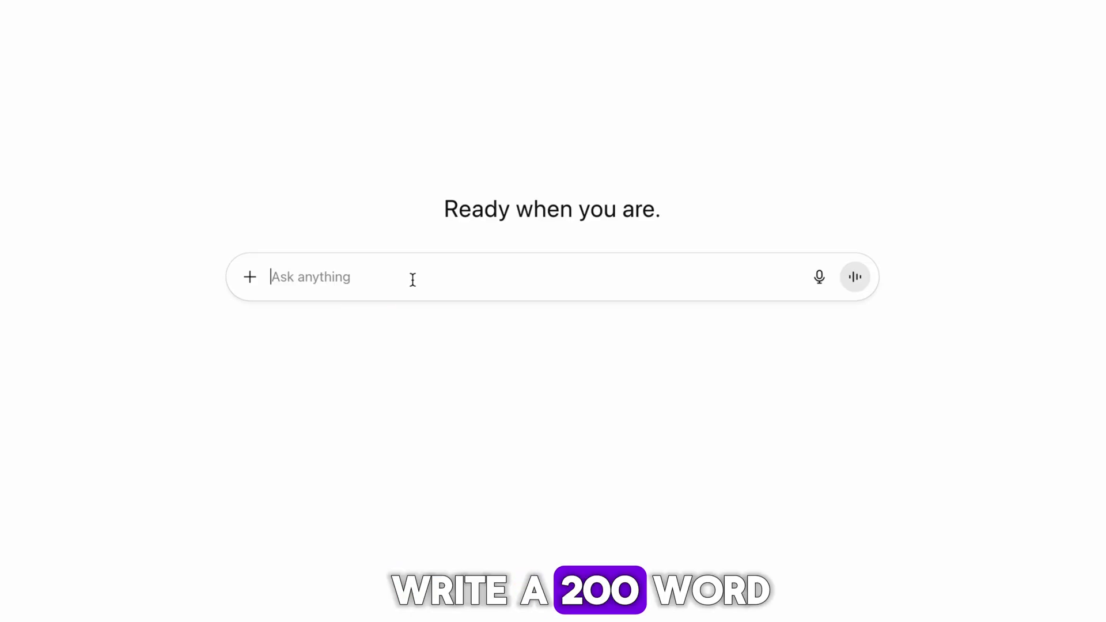
Generate a book description in ChatGPT and select the resulting text.
text(Write a 200-word book description for Amazon that will make readers want to buy RECLAIM YOUR FOCUS IN THE AGE OF DISTRACTION)
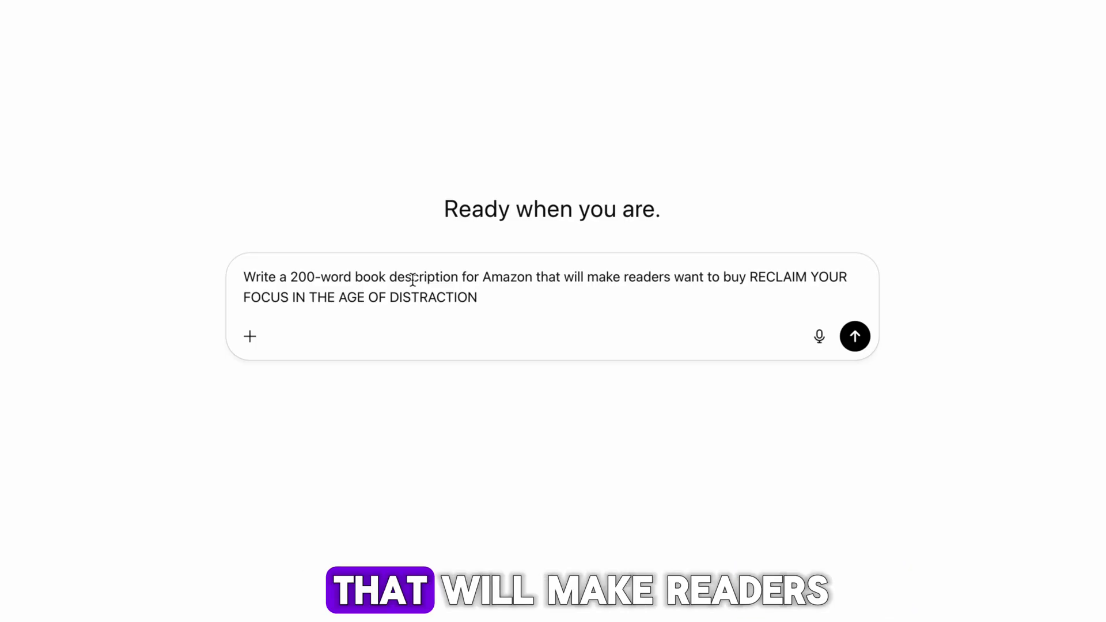
key(Return)
drag(226, 128, 714, 447)
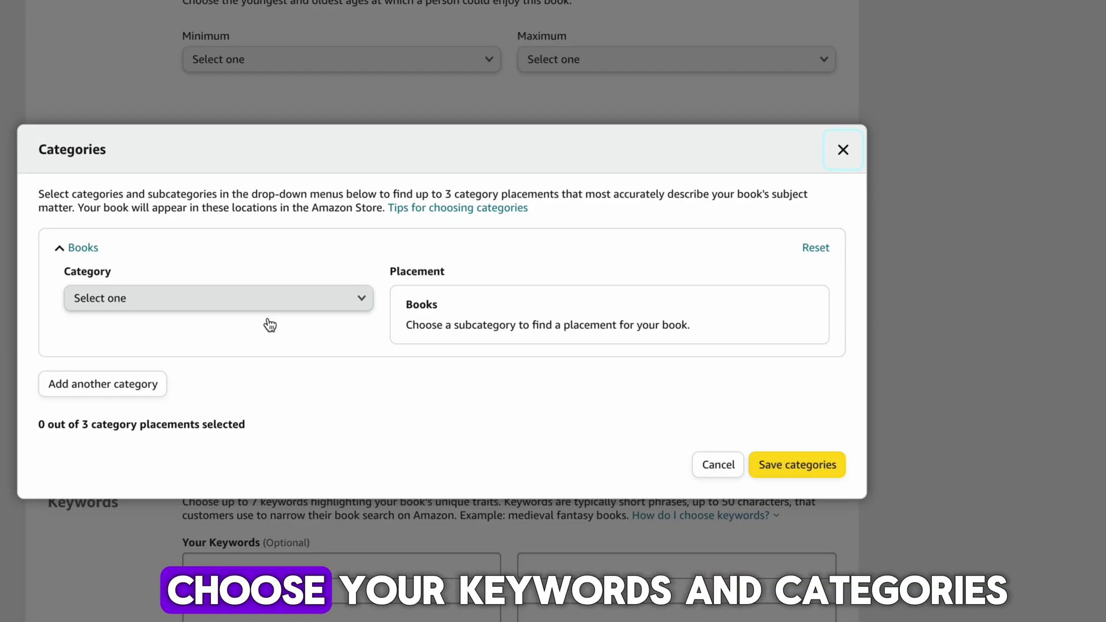
Categorise the book under Self-Help › Time Management and add the keyword 'Productivity for busy people'.
click(293, 300)
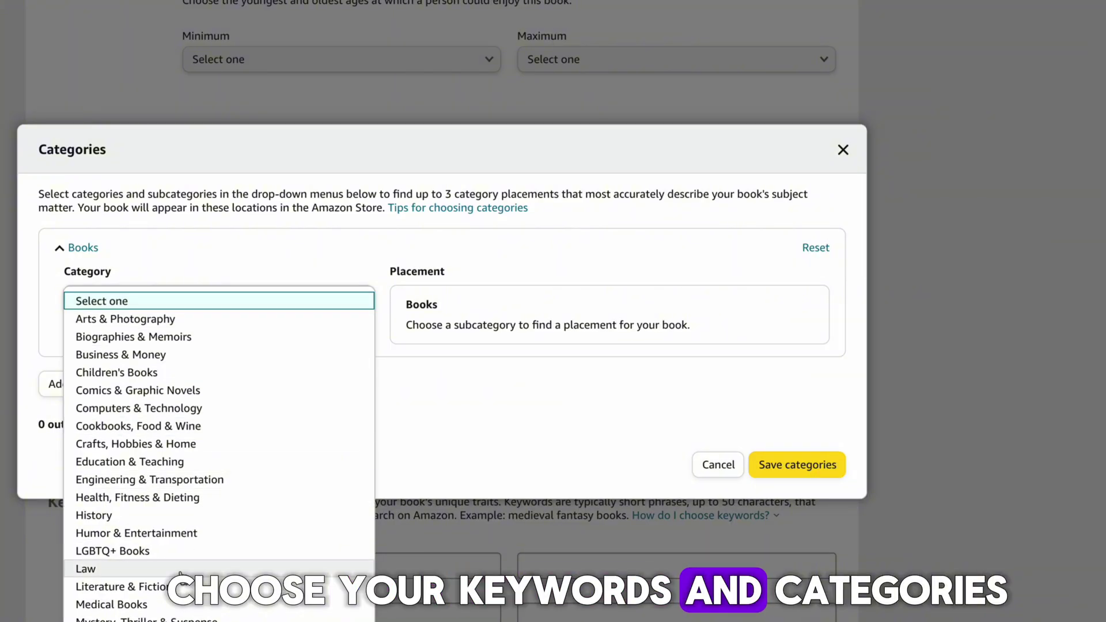
scroll(190, 490, down, 4)
click(169, 548)
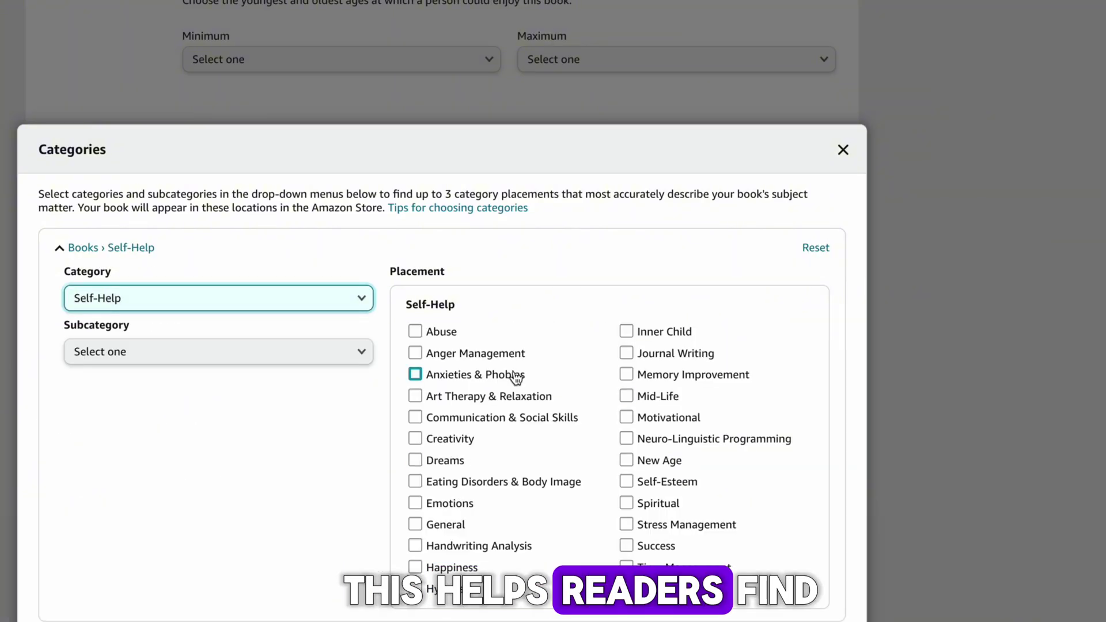
scroll(572, 433, down, 1)
click(651, 533)
scroll(438, 346, down, 3)
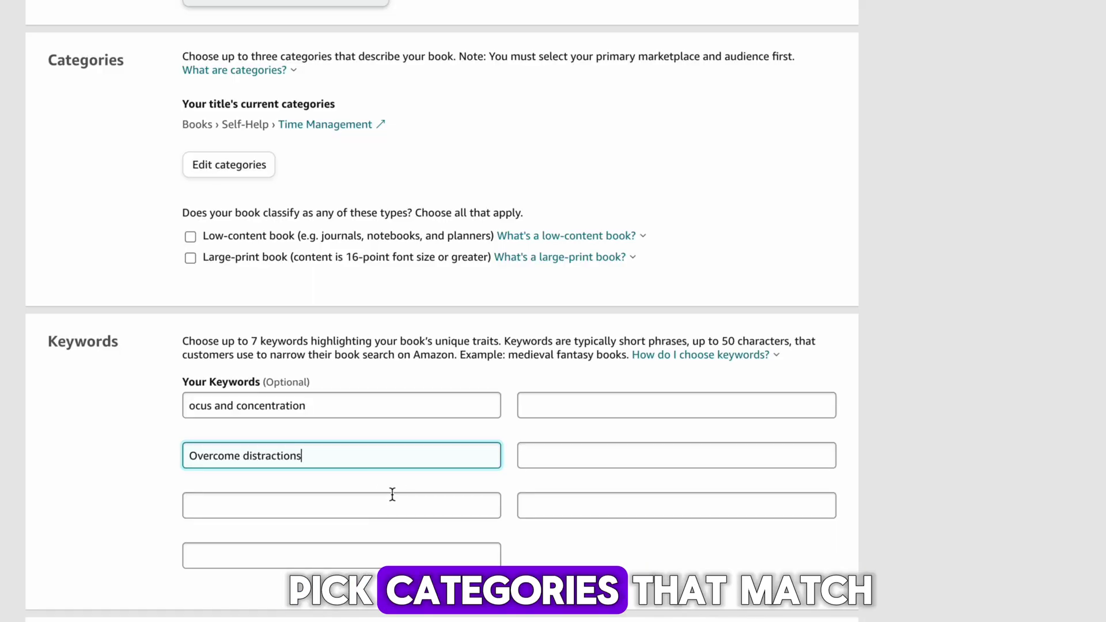
click(390, 494)
text(Productivity for busy people)
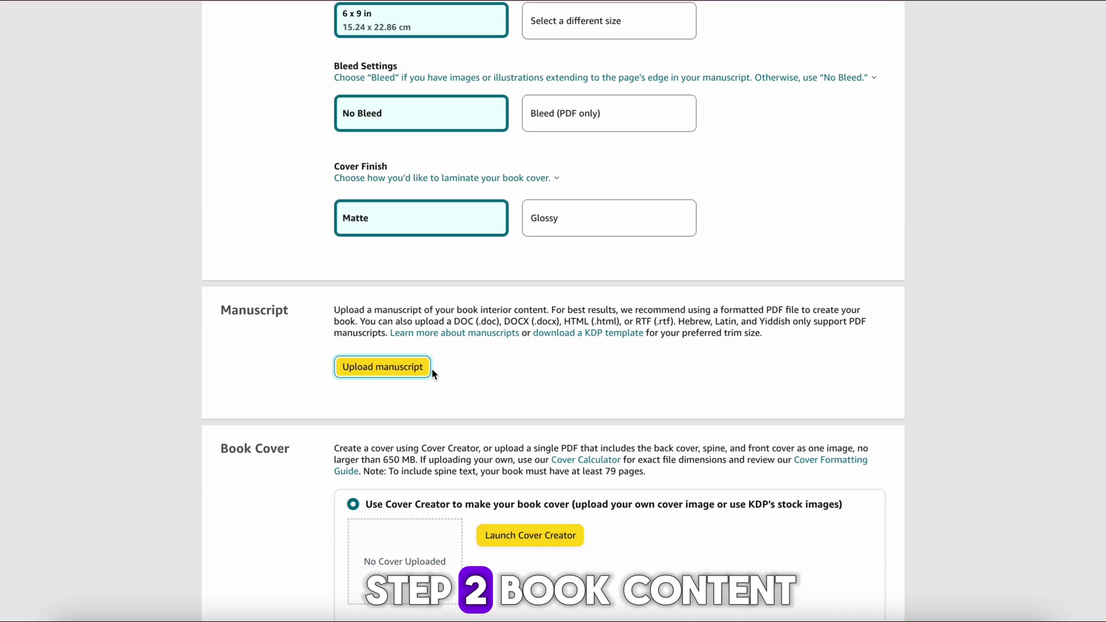
Upload the manuscript 'Untitled document (1).pdf' to KDP.
click(432, 368)
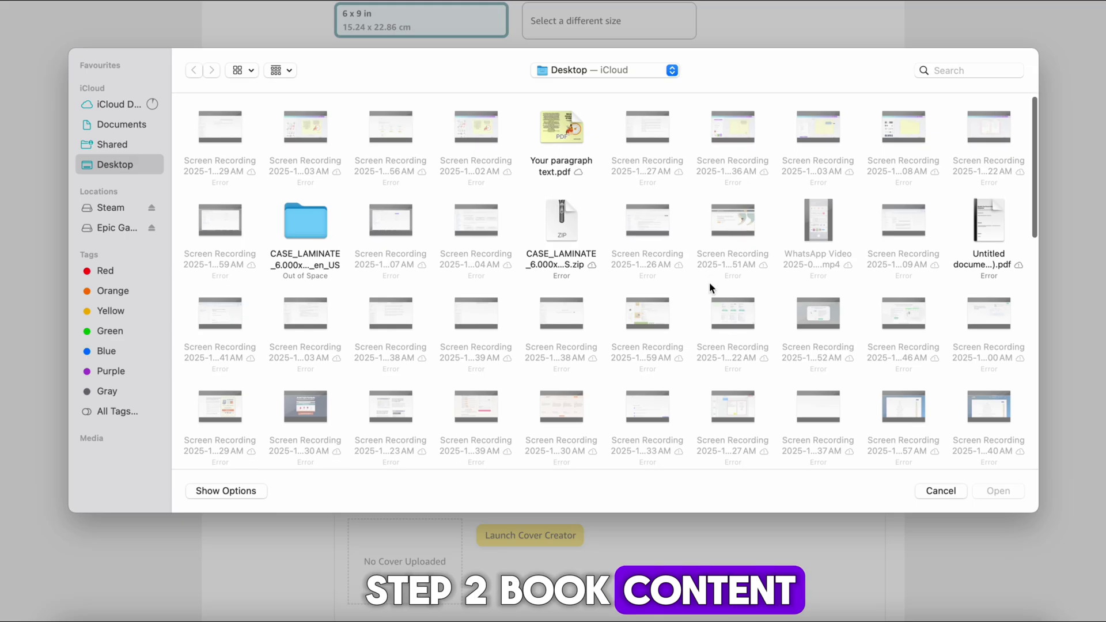
click(989, 227)
click(999, 491)
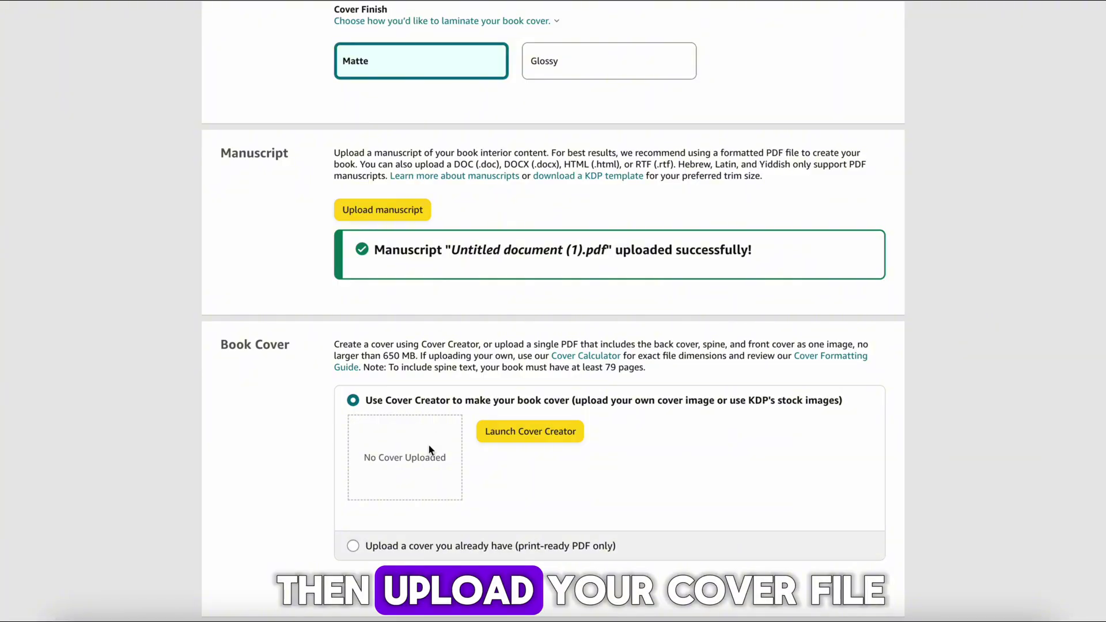
Upload the ready-made cover file 'Your paragraph text.pdf'.
click(355, 547)
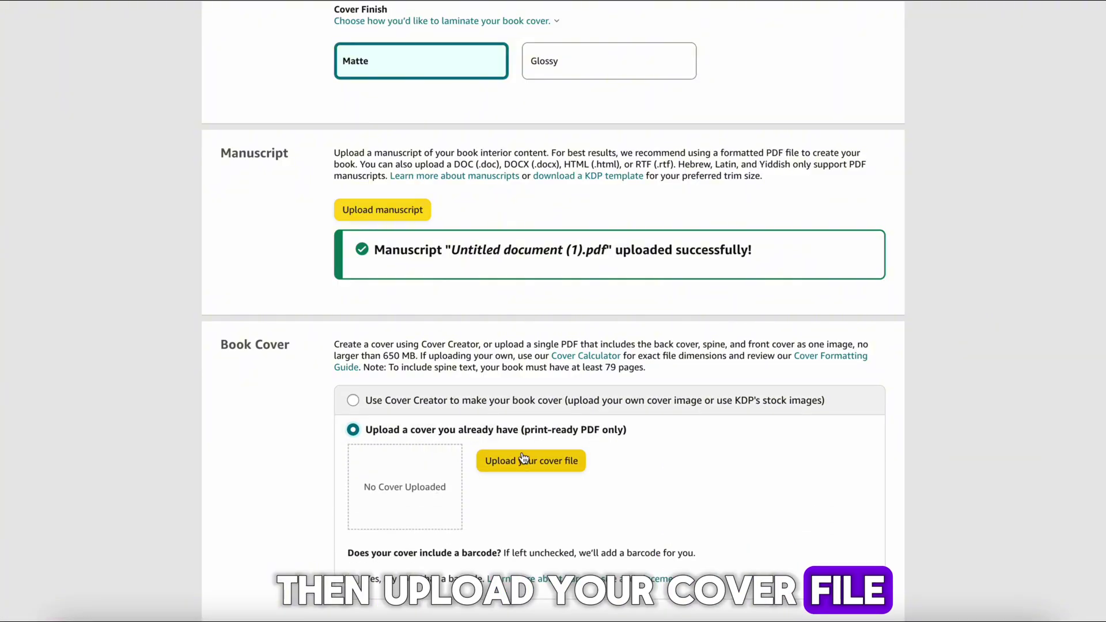
click(516, 461)
click(562, 139)
click(981, 497)
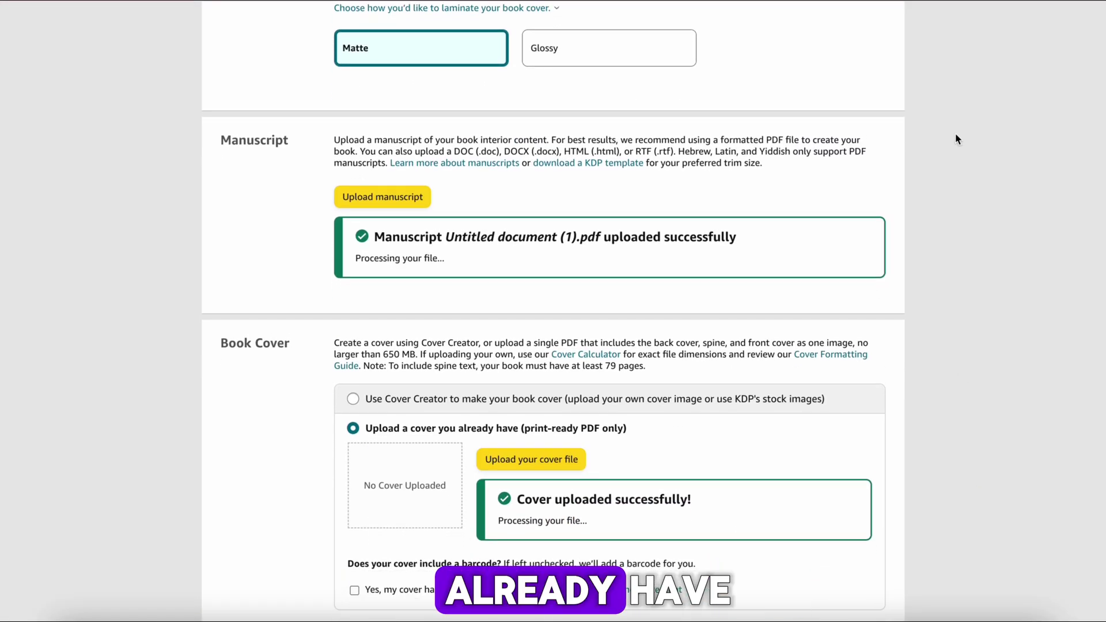
Switch the print options to Bleed (PDF only) with a Glossy cover finish.
scroll(940, 175, up, 8)
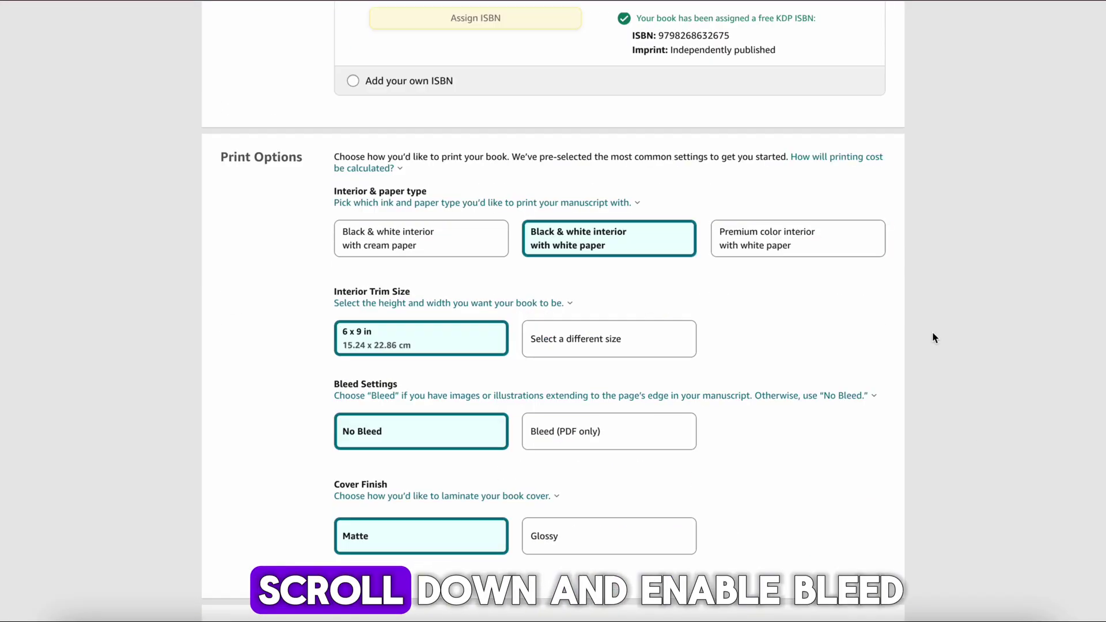
click(630, 428)
scroll(1052, 334, down, 12)
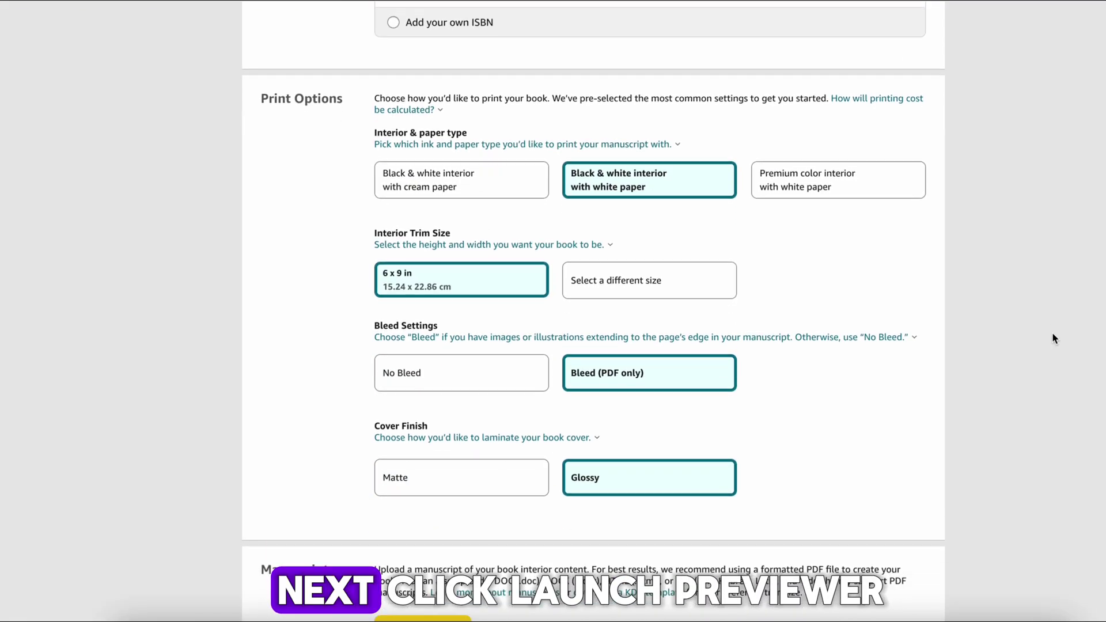
scroll(1052, 332, down, 5)
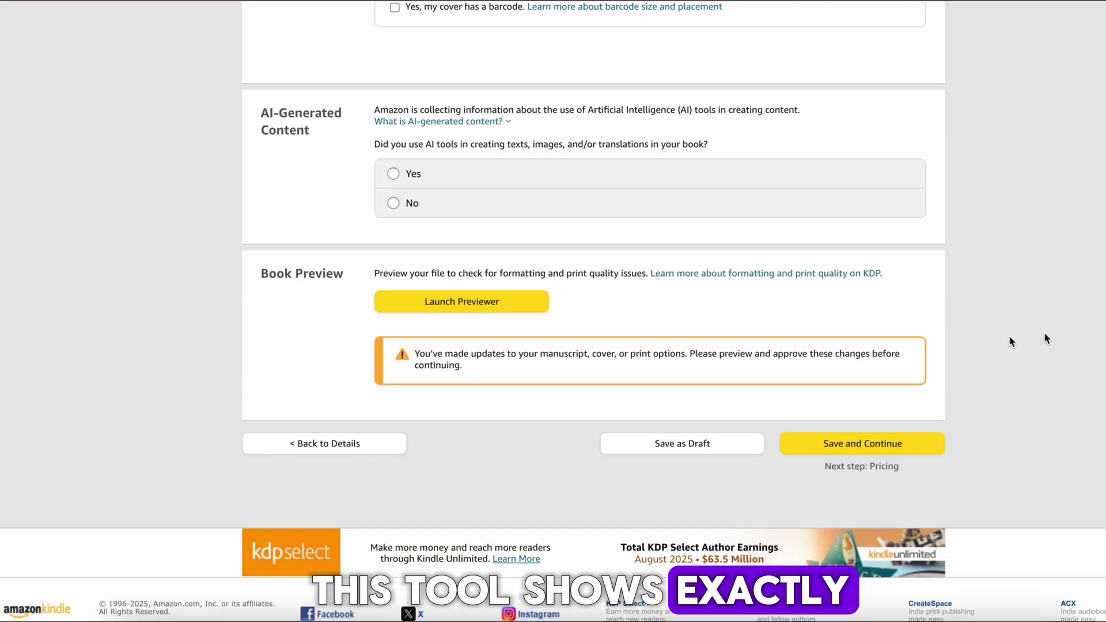
Review the cover in the KDP print previewer, then continue to pricing.
click(508, 306)
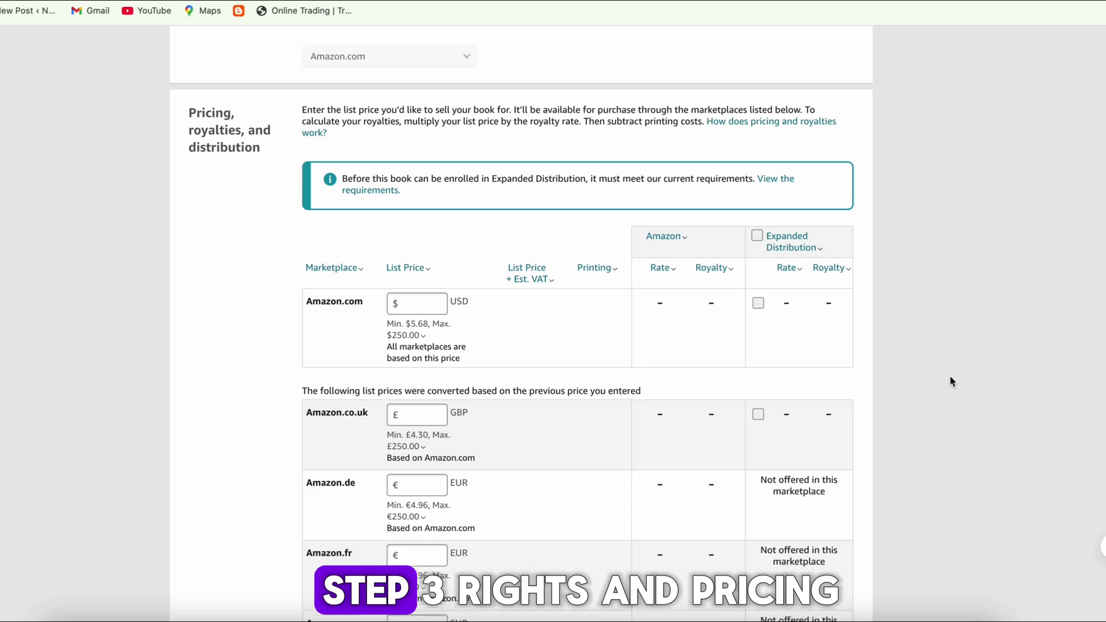
scroll(950, 376, up, 6)
scroll(950, 376, down, 2)
scroll(951, 378, down, 6)
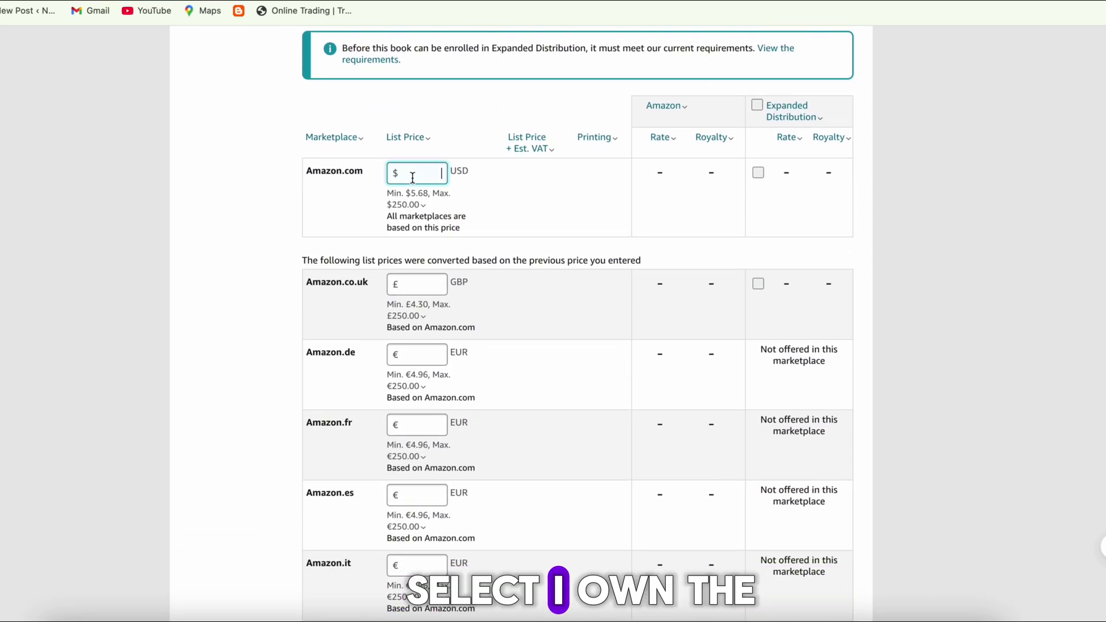
Set the Amazon.com list price to $19.99, earning a $9.15 royalty at 60%.
text(4.99)
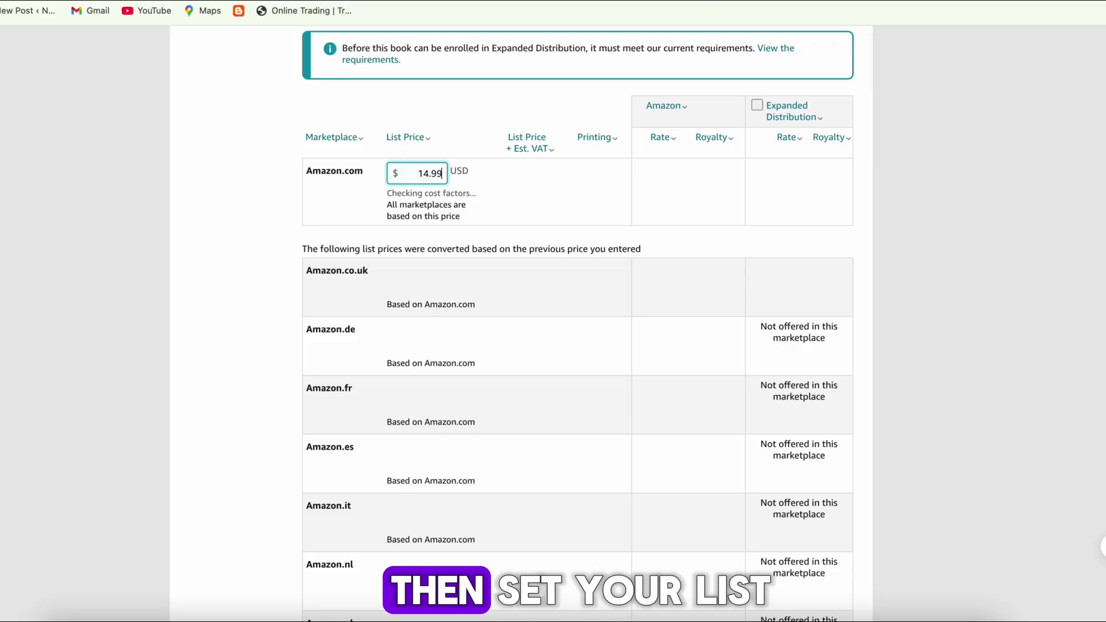
click(758, 194)
click(428, 173)
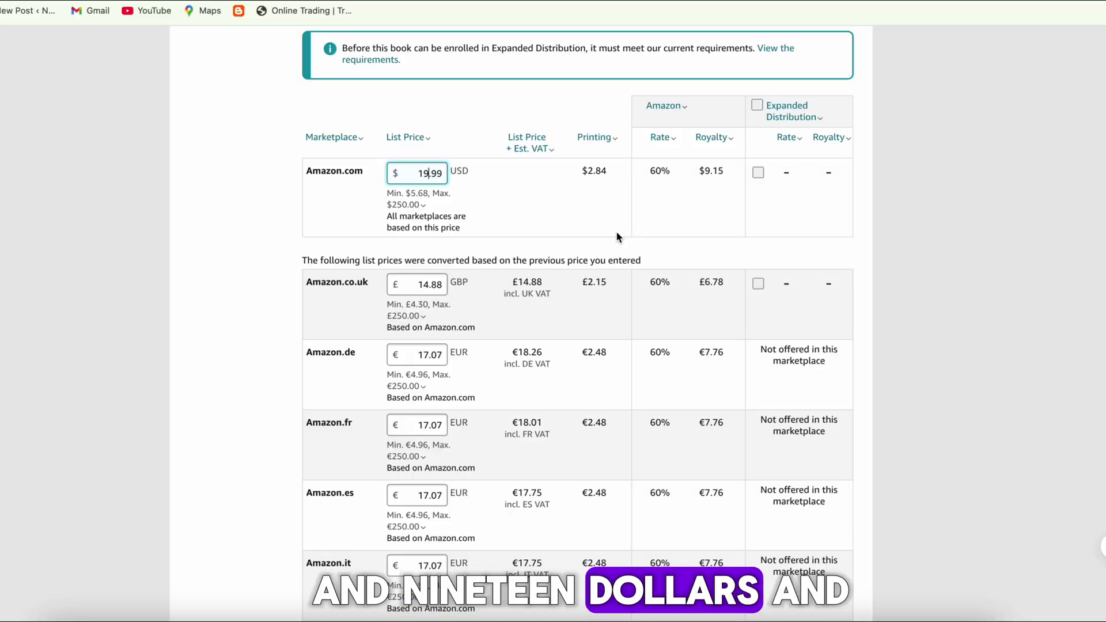
scroll(618, 237, down, 15)
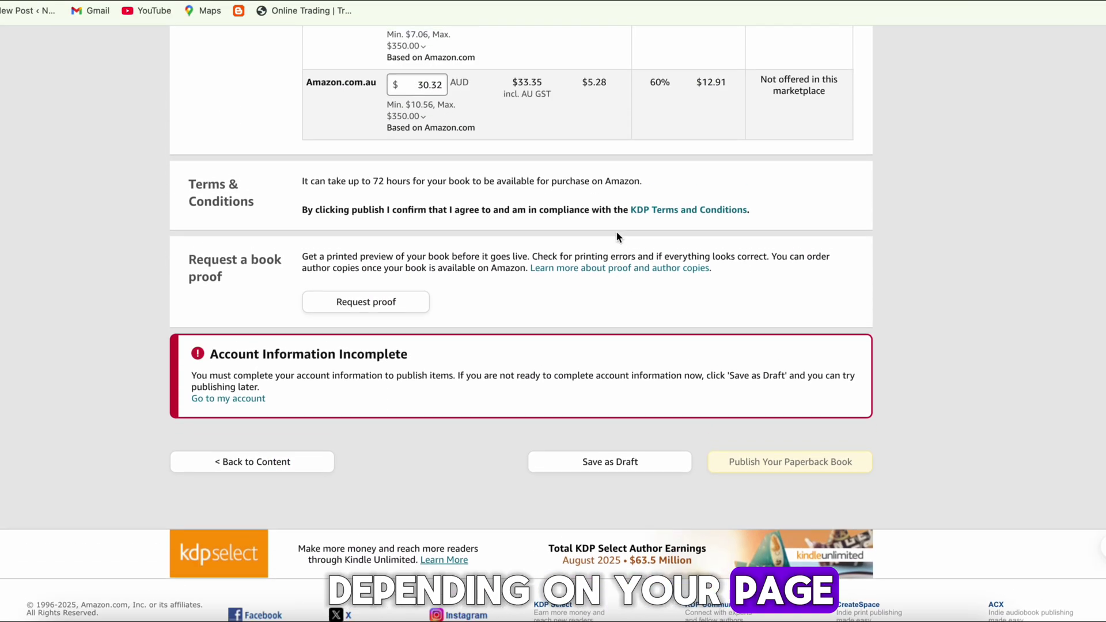
scroll(308, 170, up, 1)
drag(470, 187, 650, 200)
scroll(741, 365, down, 2)
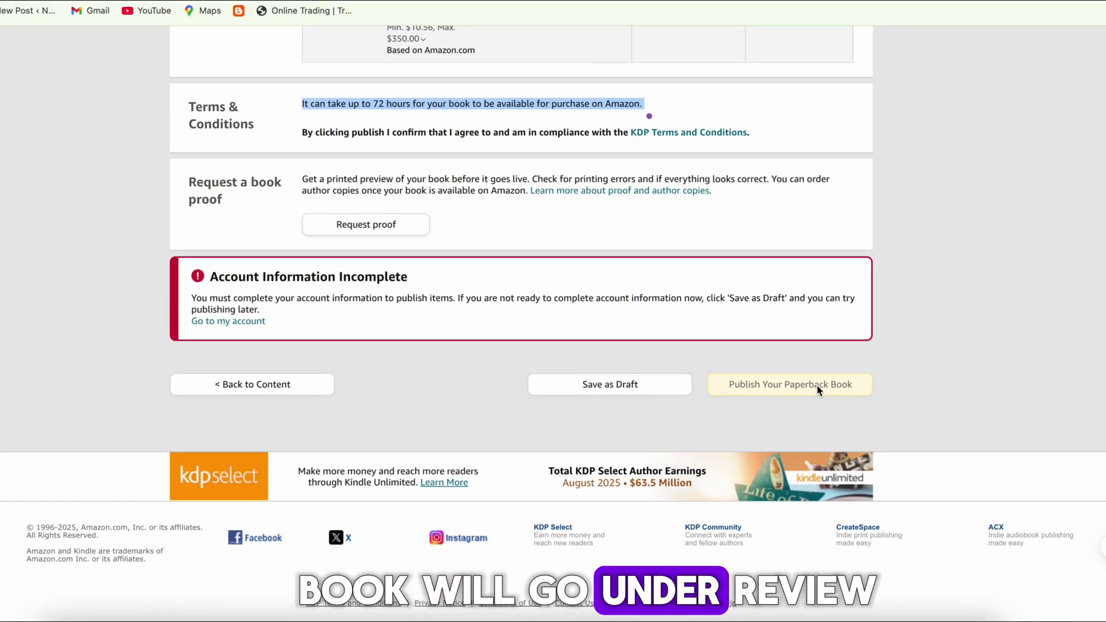